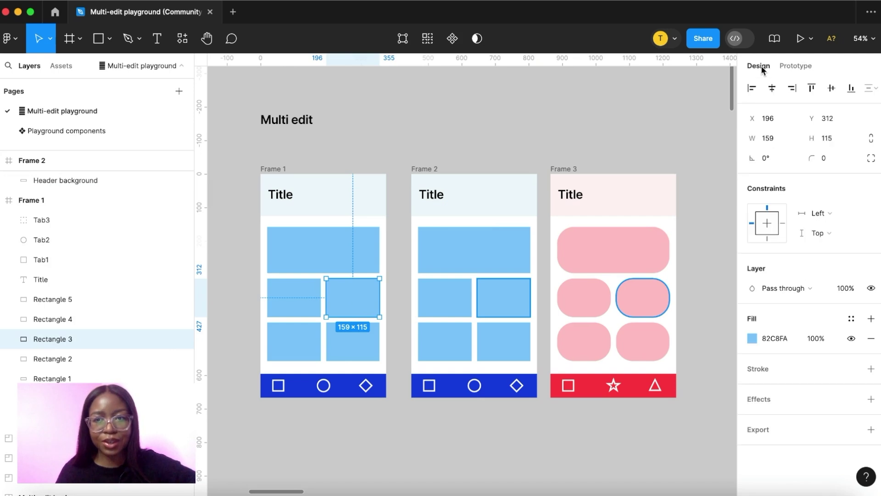
Select the large top rectangle with its matching layers across all three frames, starting once from Frame 1 and once from Frame 3.
left_click(363, 248)
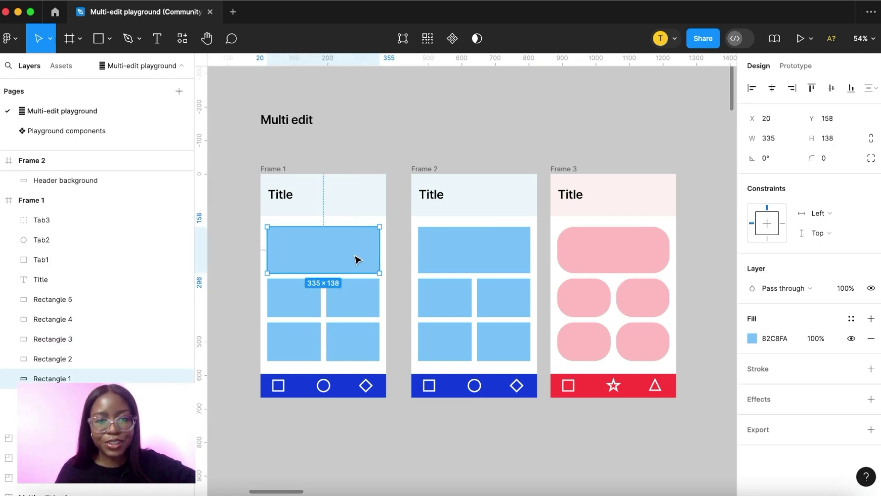
left_click(428, 40)
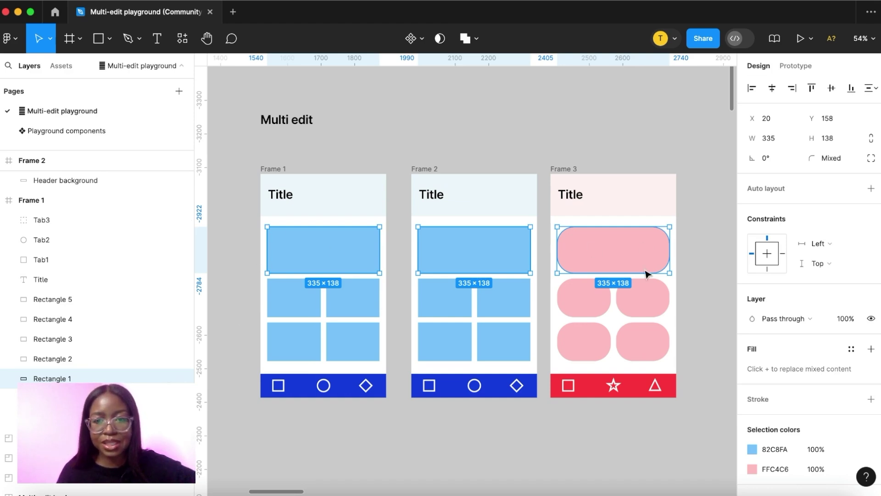
left_click(557, 142)
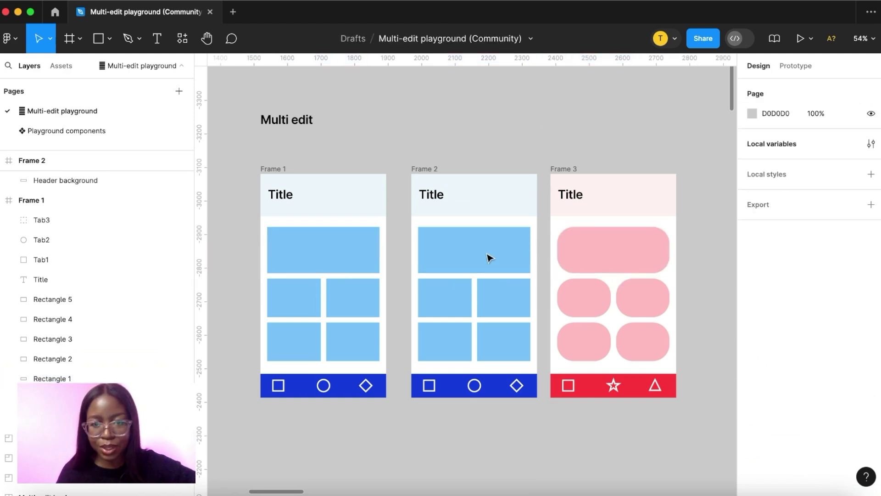
left_click(644, 261)
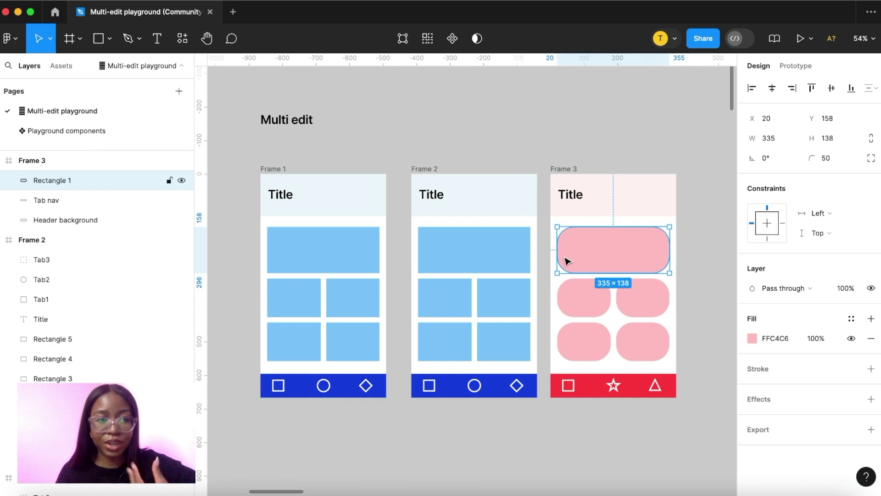
left_click(429, 39)
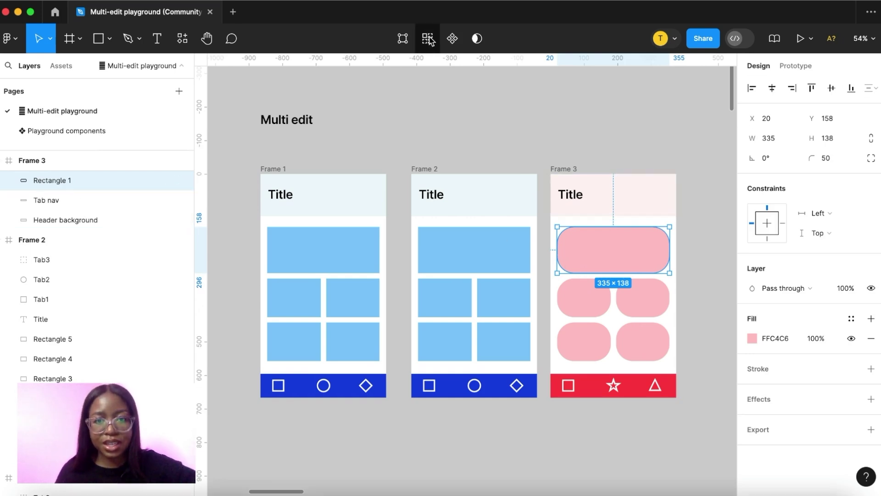
left_click(428, 67)
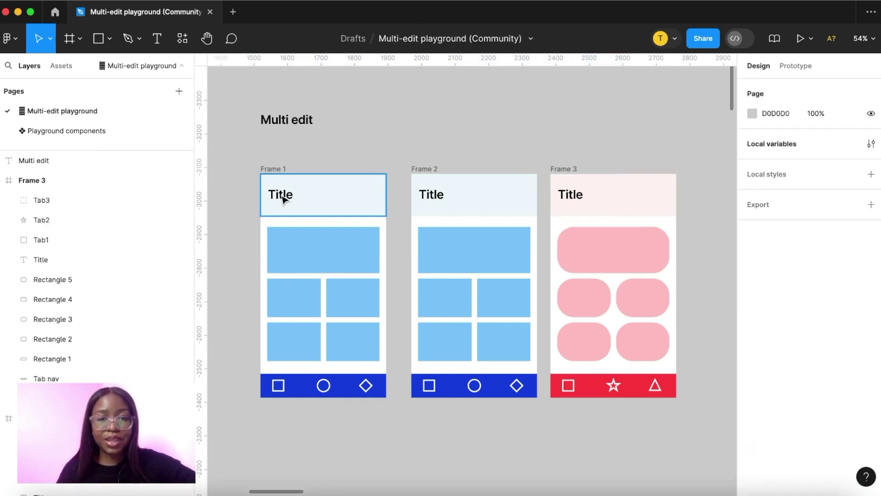
Replace the matching titles in all three frames with "Hello" plus the person's first name, and set the text to auto width.
left_click(280, 194)
left_click(415, 39)
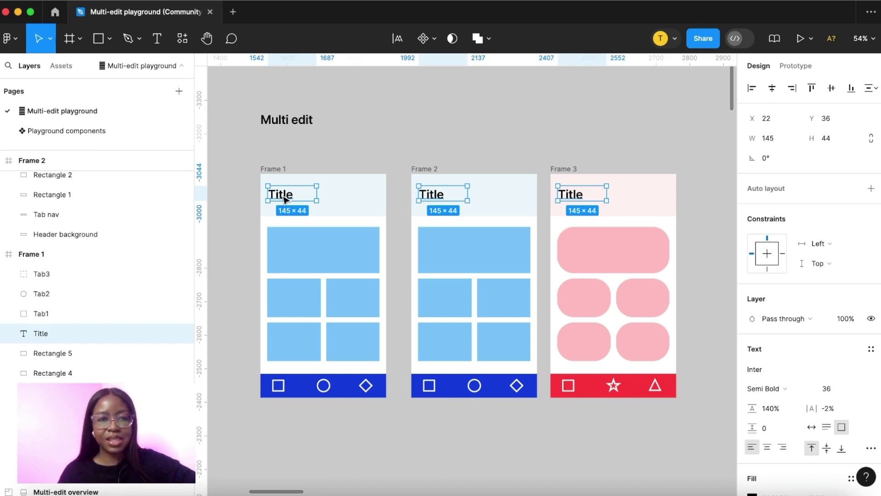
double_click(282, 195)
key("Escape")
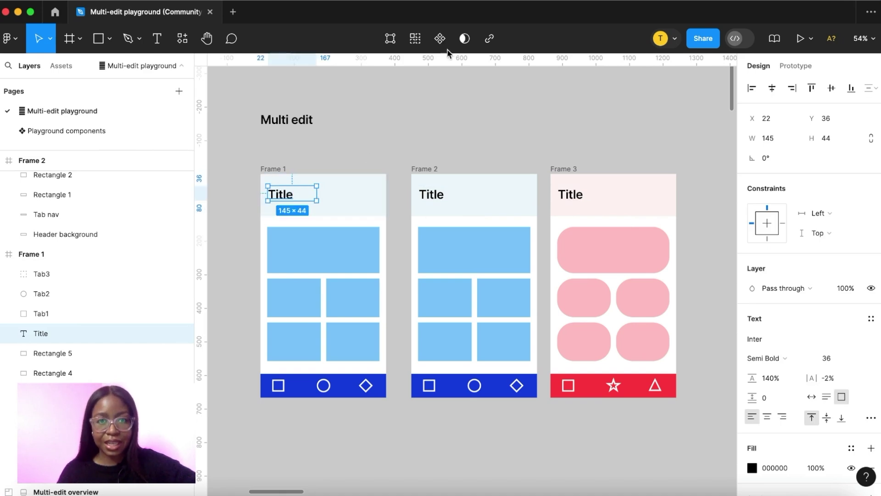
left_click(415, 39)
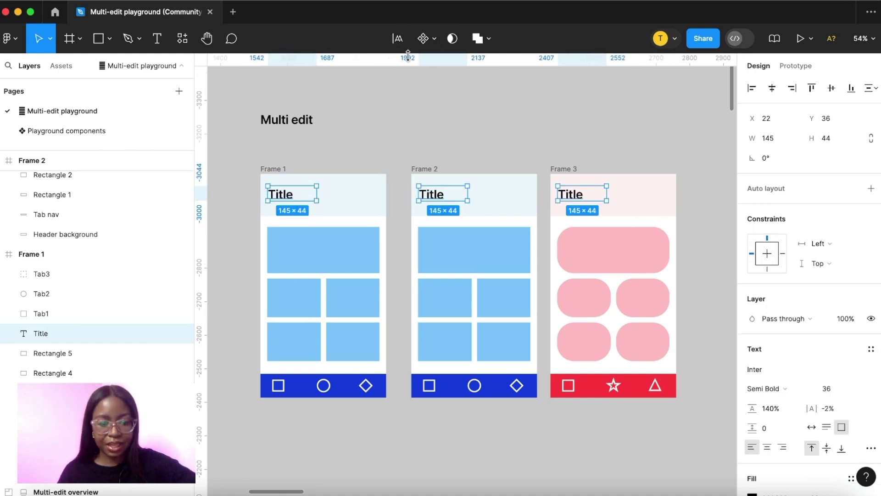
scroll(402, 157, "up", 1)
key("Return")
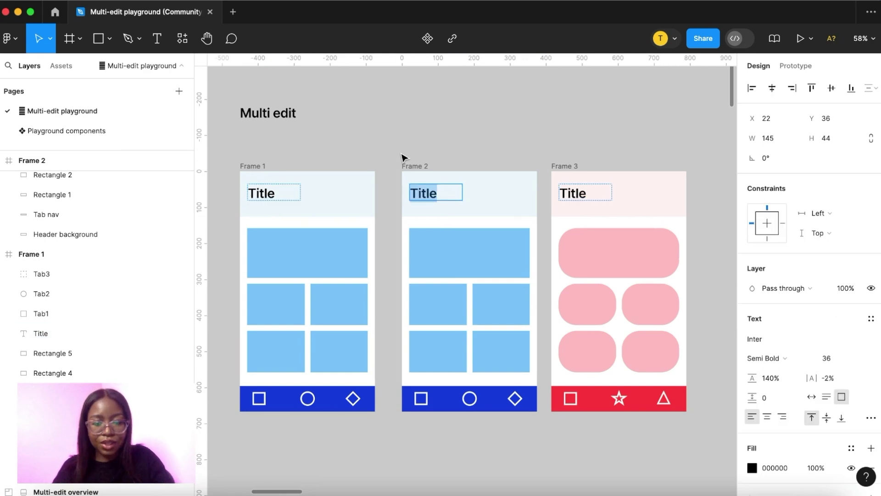
type("Hello")
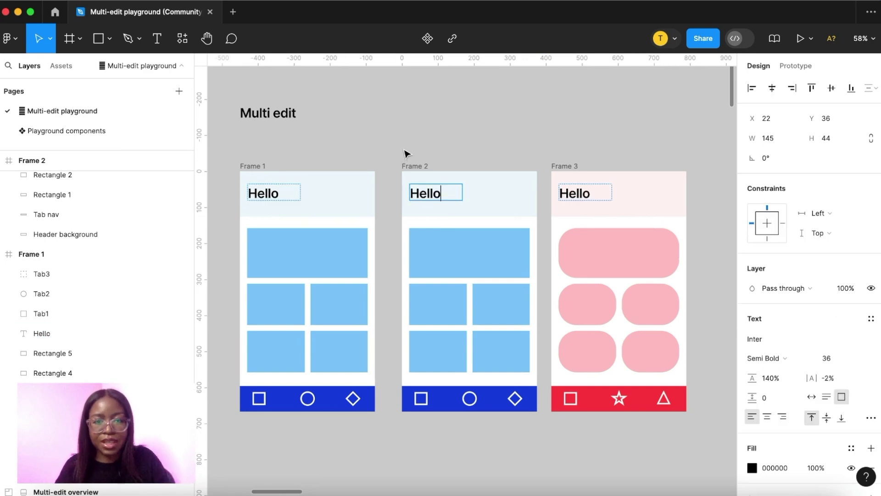
type("Tshili")
left_click(811, 396)
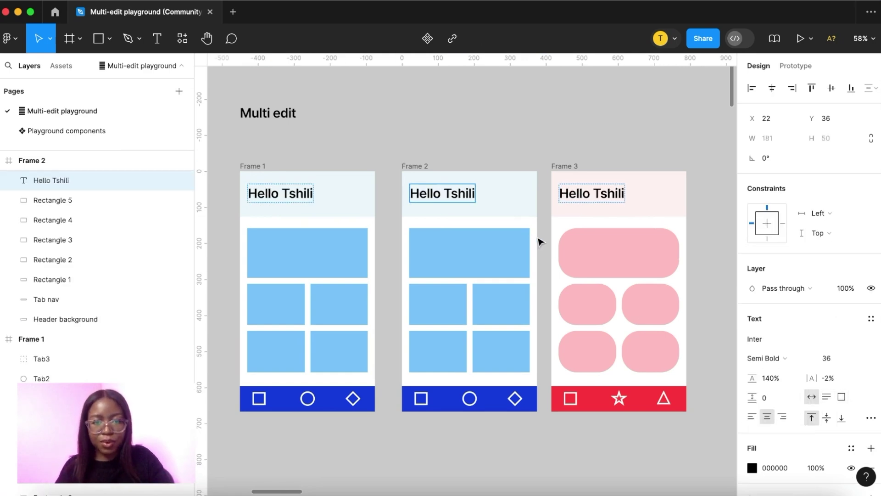
Make the matching large top rectangles slightly taller in all three frames, and set the height of the bottom tab bars to 71.
left_click(307, 252)
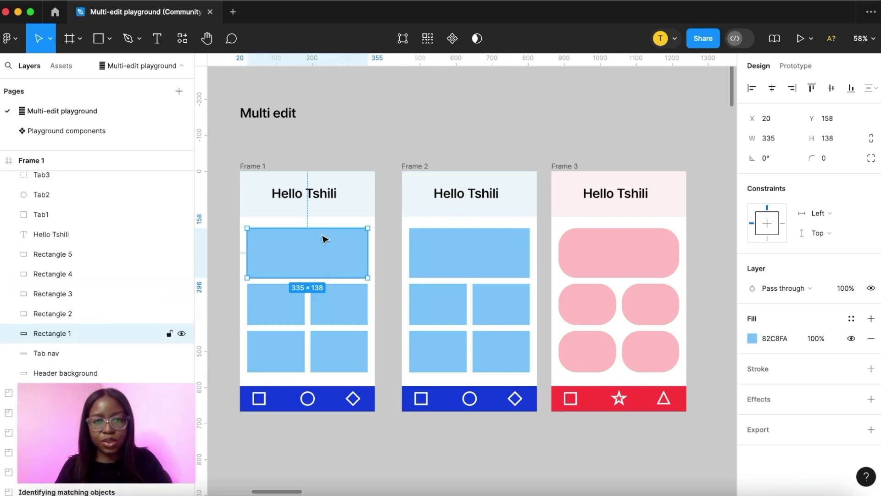
left_click(428, 39)
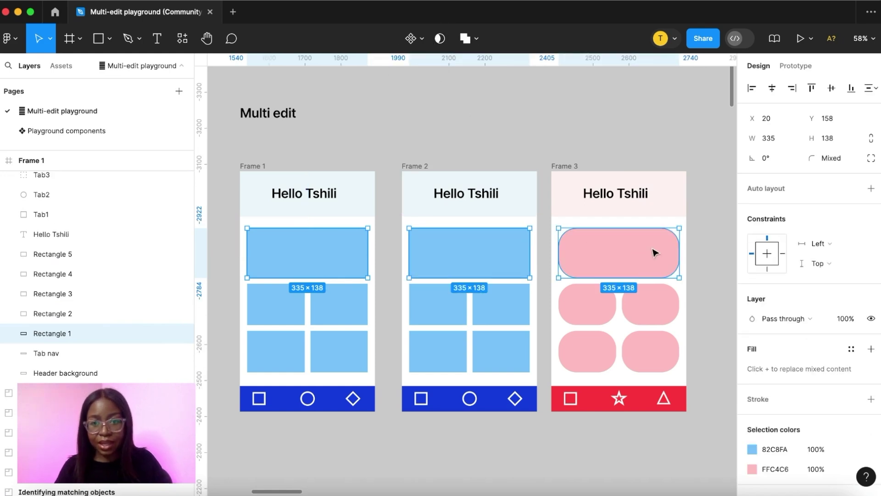
left_click_drag(312, 234, 309, 216)
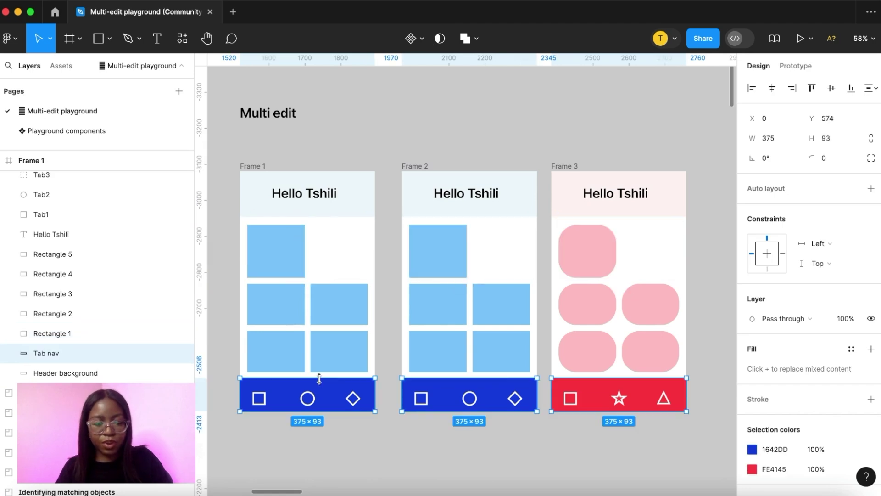
left_click_drag(319, 378, 321, 384)
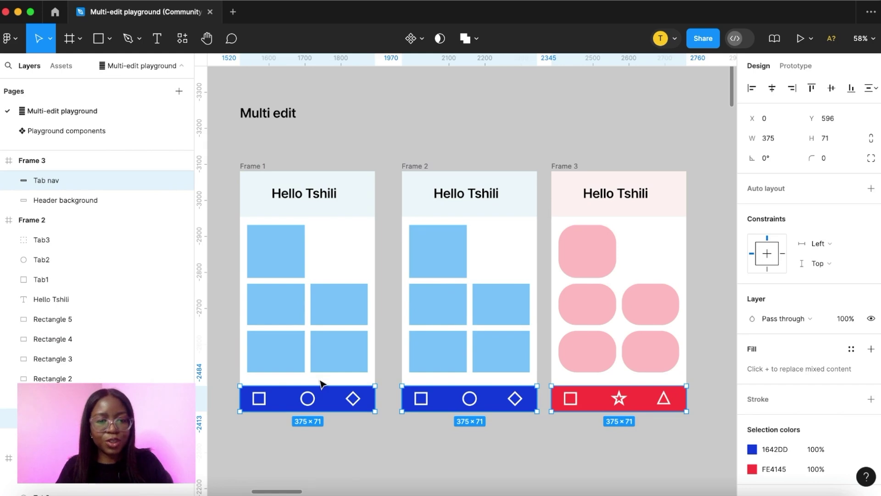
left_click(320, 388)
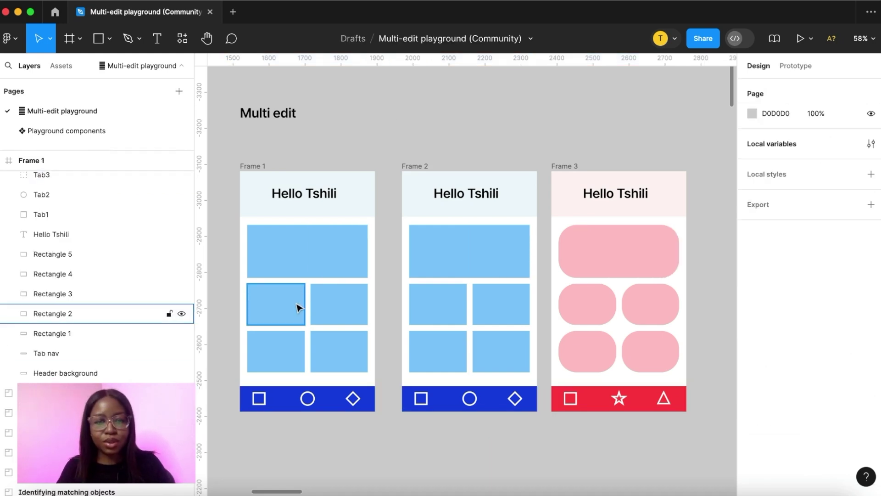
Select Frame 1's four small rectangles with their matching layers in the other frames and add auto layout to each set.
left_click_drag(238, 372, 363, 297)
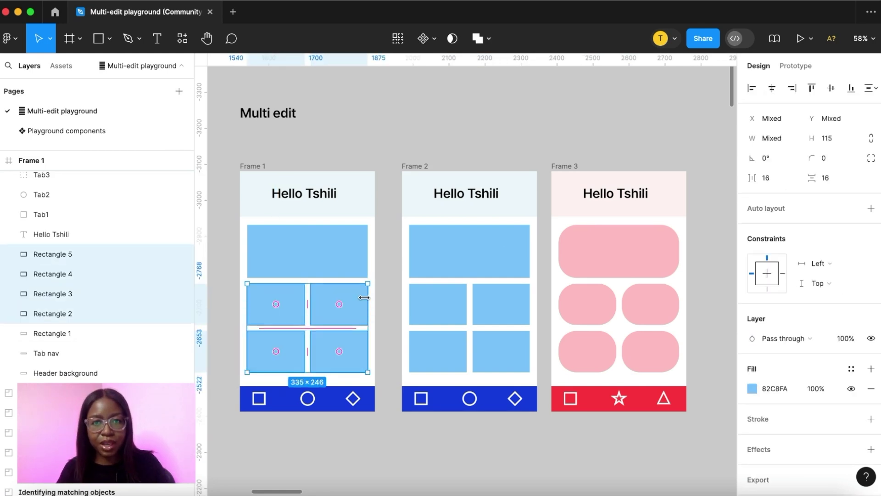
left_click(397, 39)
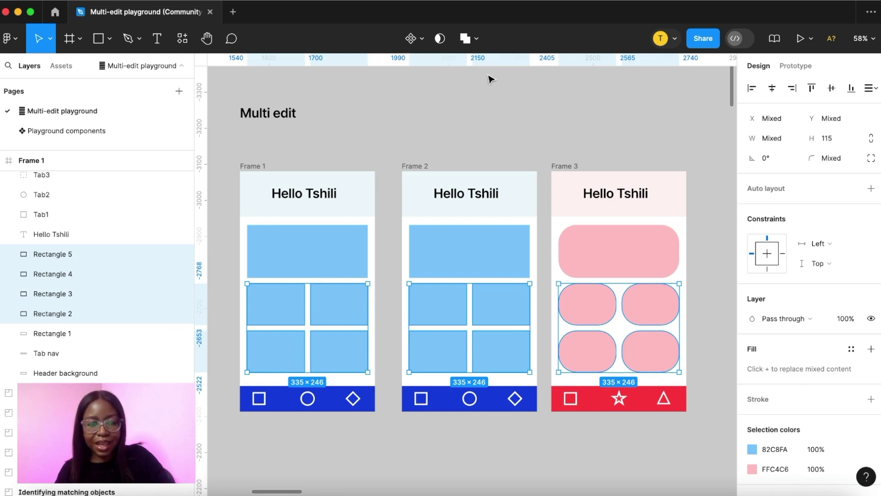
key("shift+a")
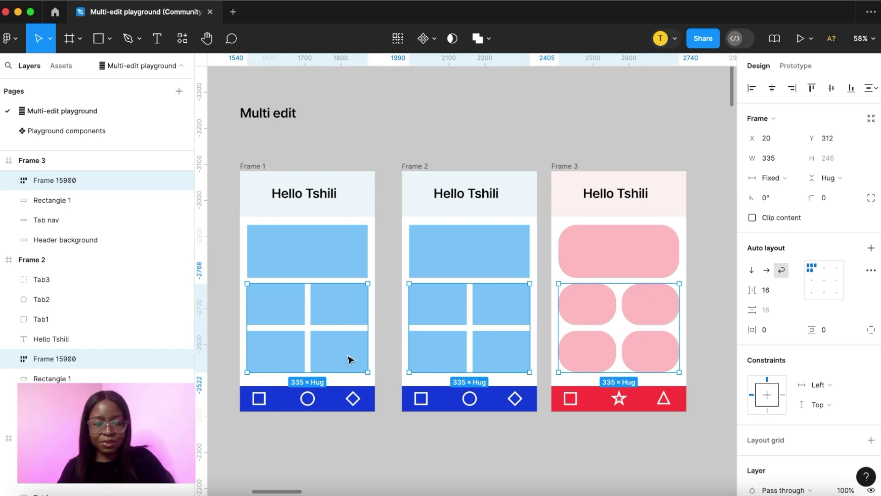
Select all the small rectangles across the three frames at once and wrap each frame's set of four in auto layout.
scroll(350, 359, "down", 1)
left_click_drag(230, 339, 683, 290)
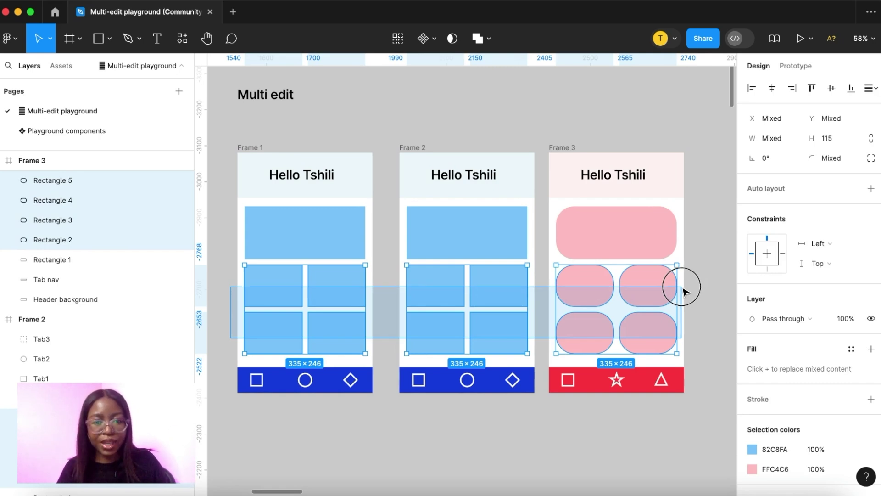
left_click_drag(682, 290, 688, 285)
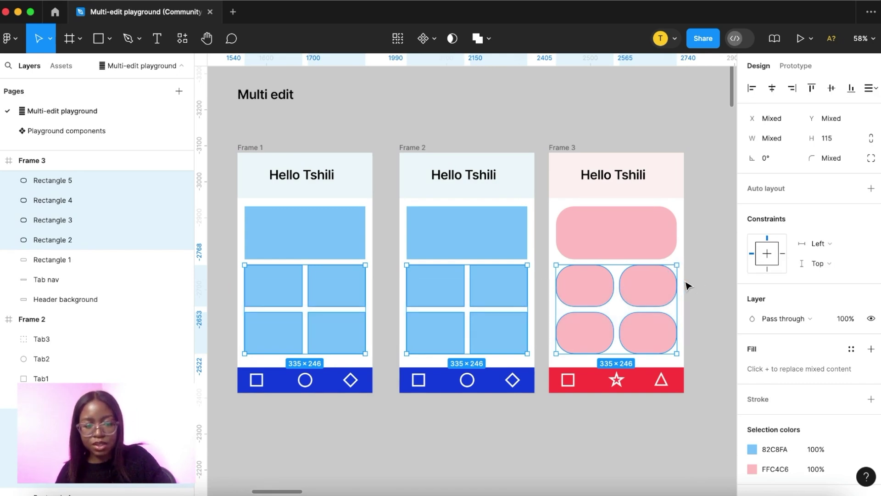
key("shift+a")
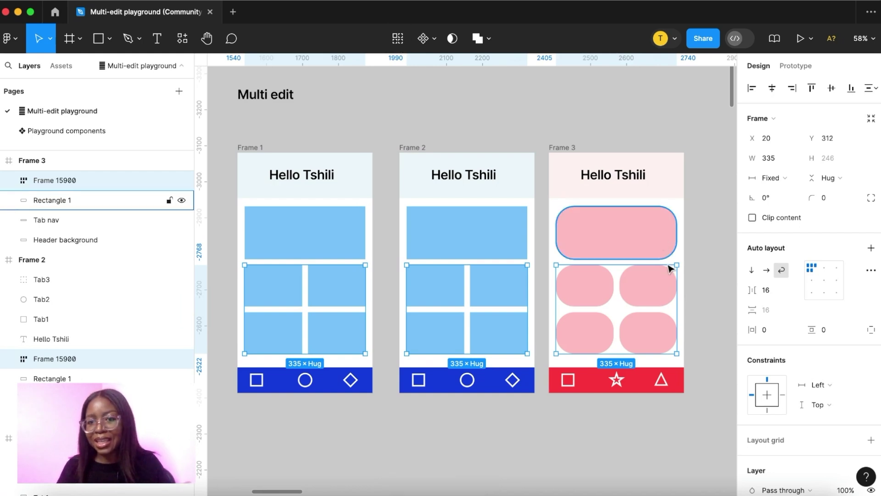
Select Frame 1's three tab icons with their matching icons in the other frames and add auto layout to each set.
left_click(256, 380)
left_click(304, 380, "shift")
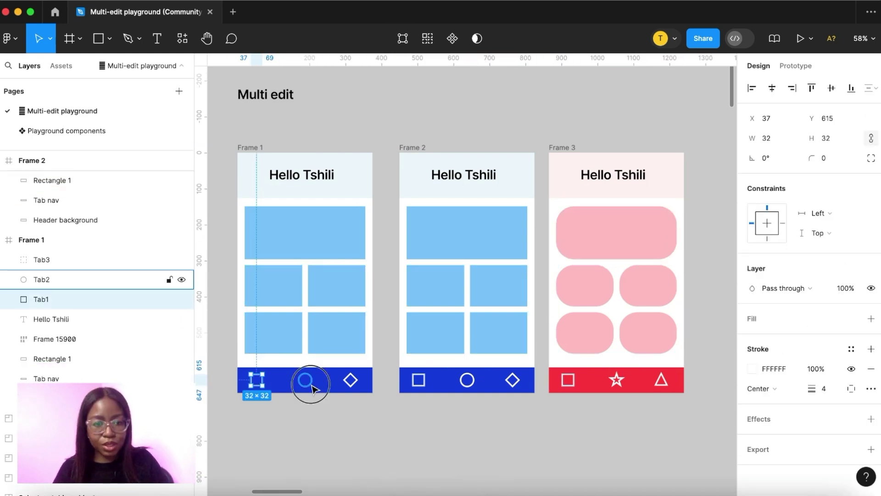
left_click(350, 380, "shift")
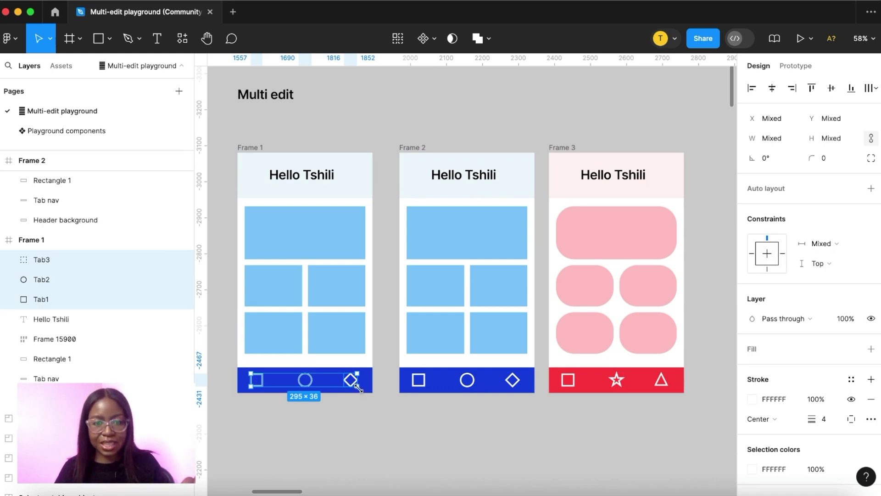
left_click(398, 38)
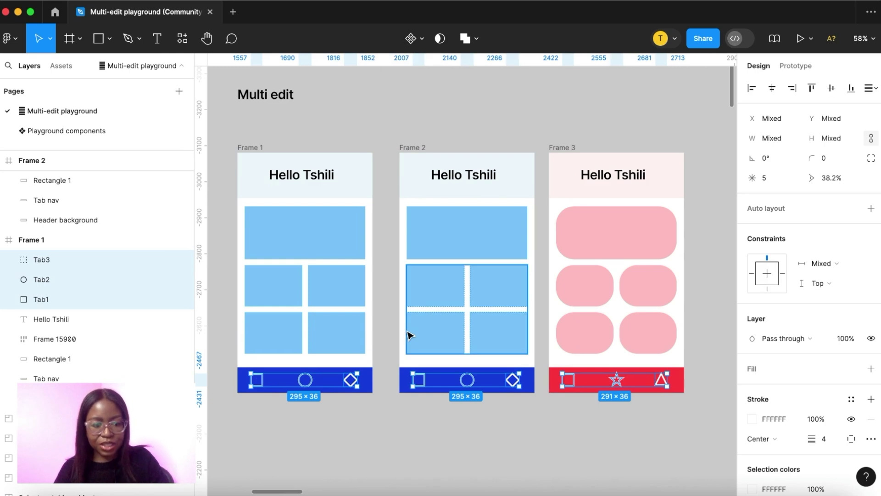
key("shift+a")
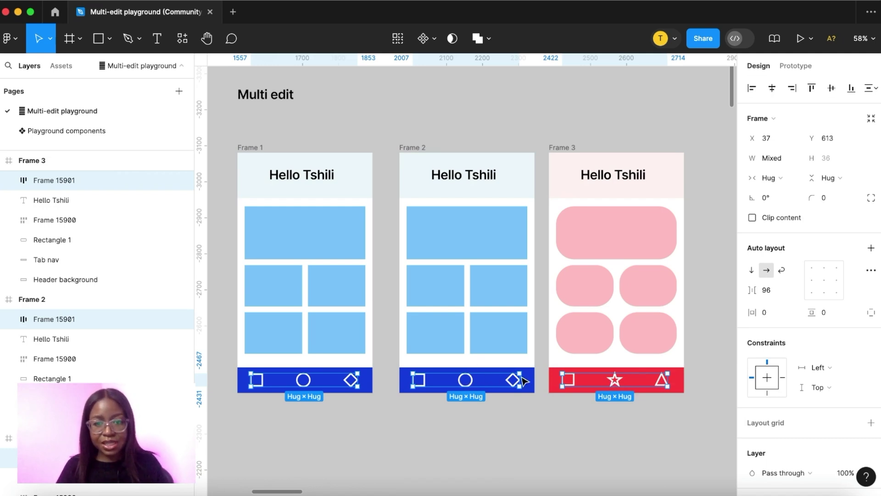
left_click(615, 380)
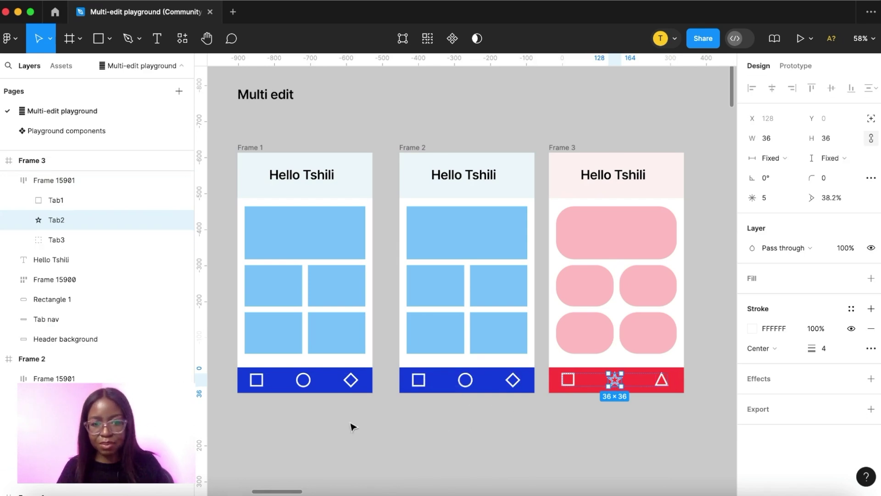
left_click(245, 379)
left_click(304, 381)
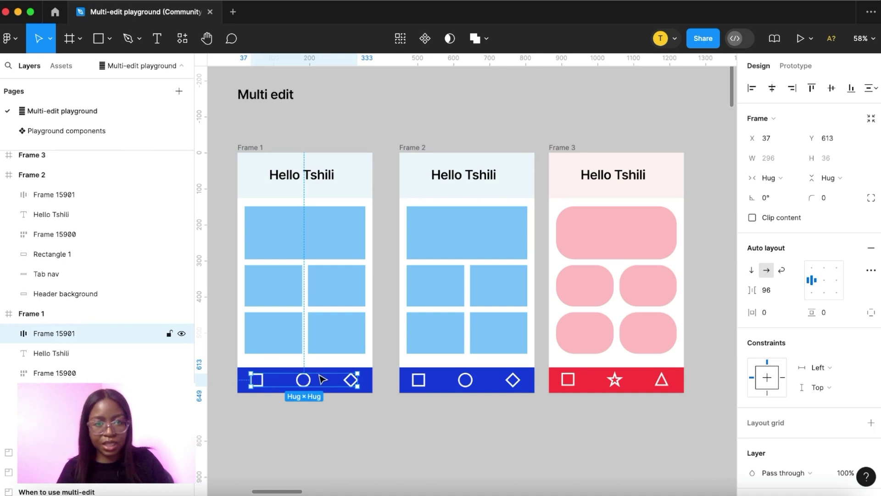
key("alt+super+a")
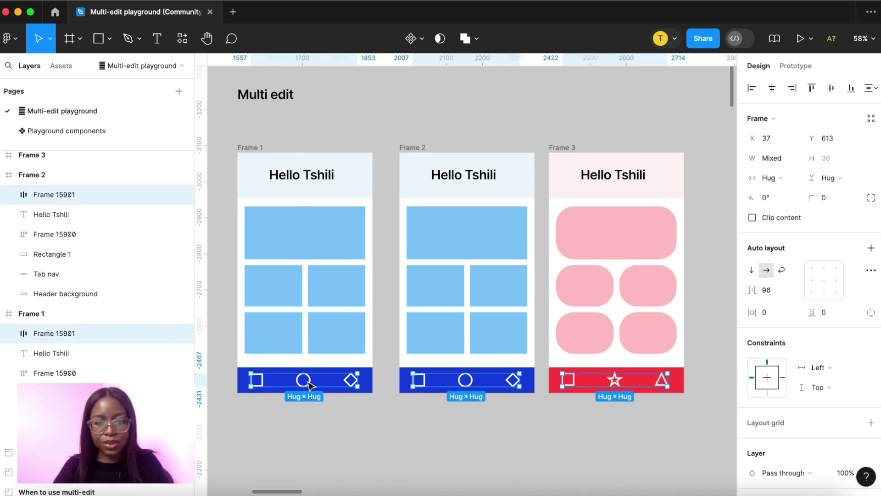
key("Escape")
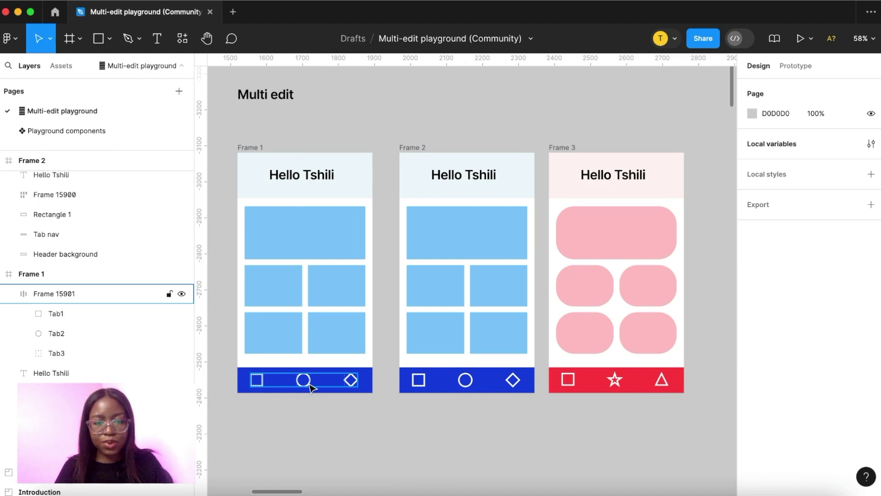
Move the middle tab icon to the last position in all three frames by editing Frame 1's circle and its matching icons together.
double_click(308, 384)
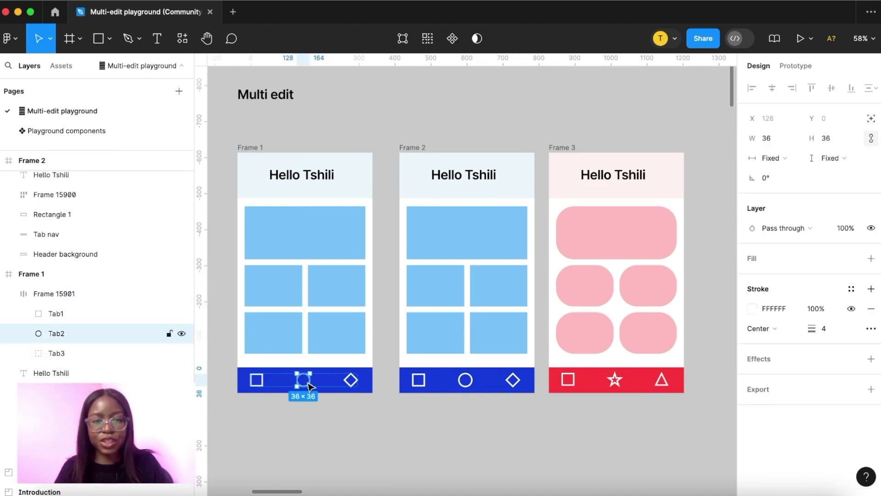
left_click(428, 39)
key("Right")
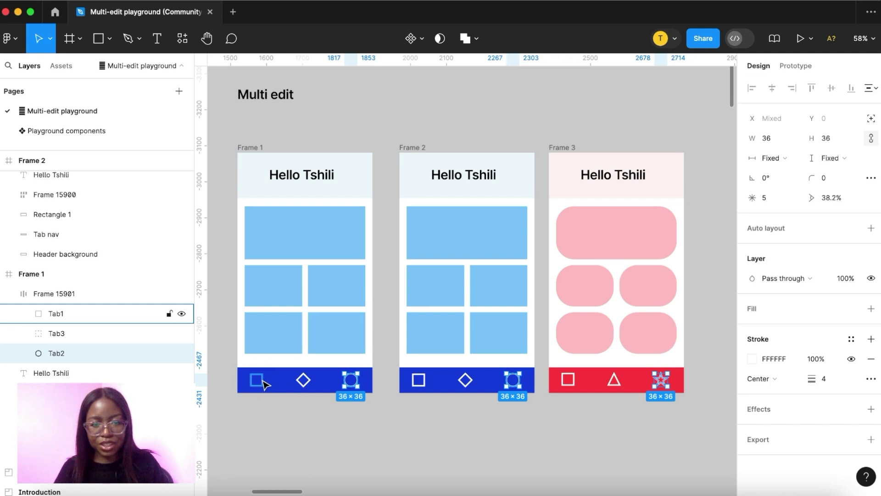
left_click(549, 334)
Select the red diamond in the alignment exercise's "Start here" frame together with its matching diamonds in Frame 2 and Frame 3.
scroll(549, 335, "down", 5)
scroll(549, 334, "down", 10)
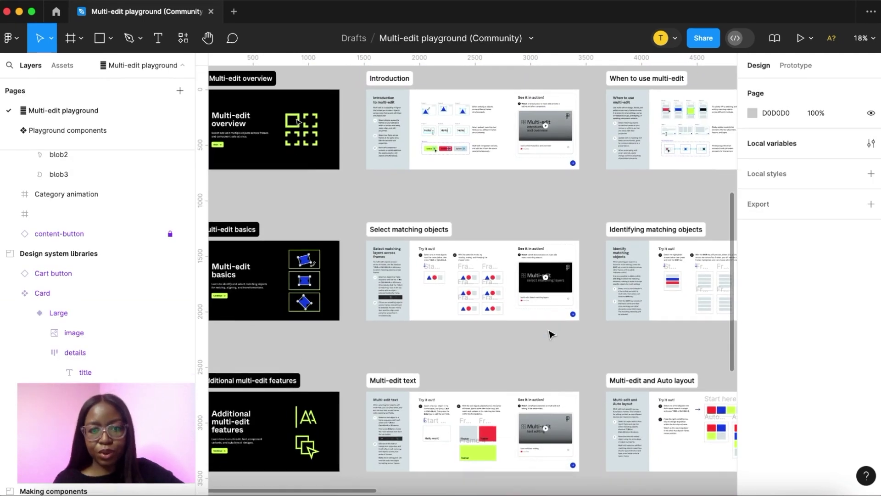
scroll(548, 335, "down", 3)
scroll(549, 335, "up", 3)
scroll(549, 334, "up", 2)
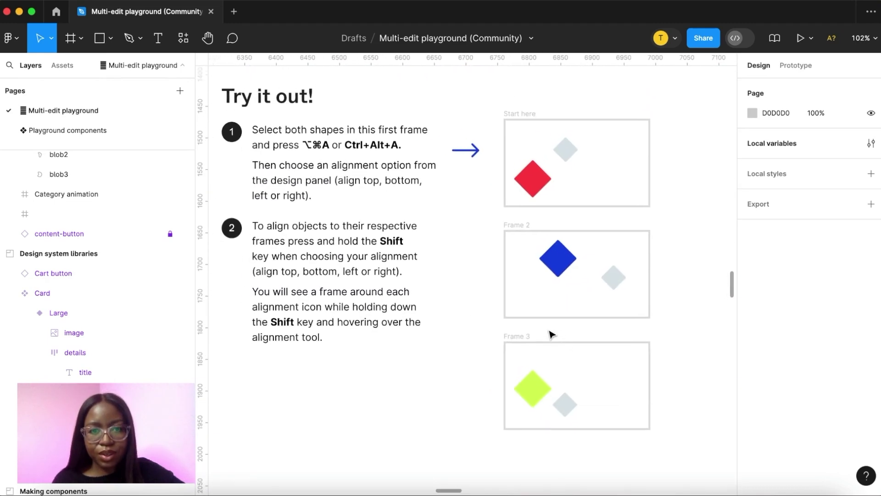
scroll(552, 334, "down", 1)
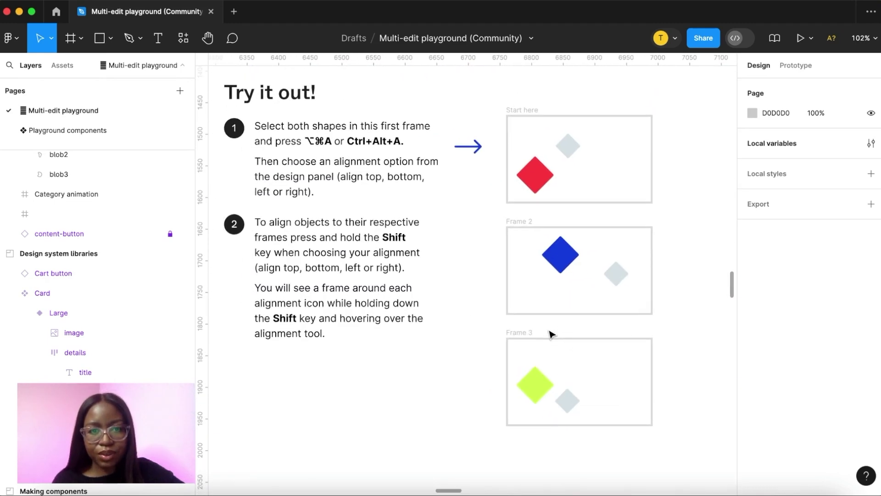
left_click(549, 177)
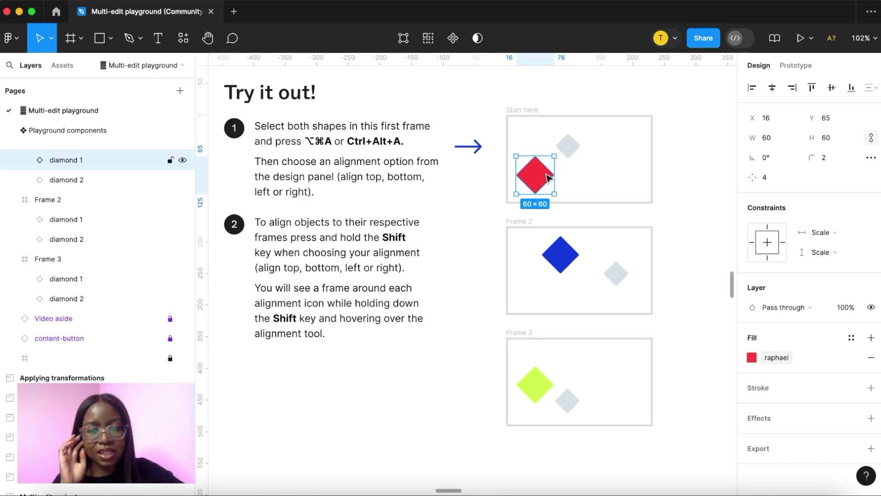
left_click(428, 38)
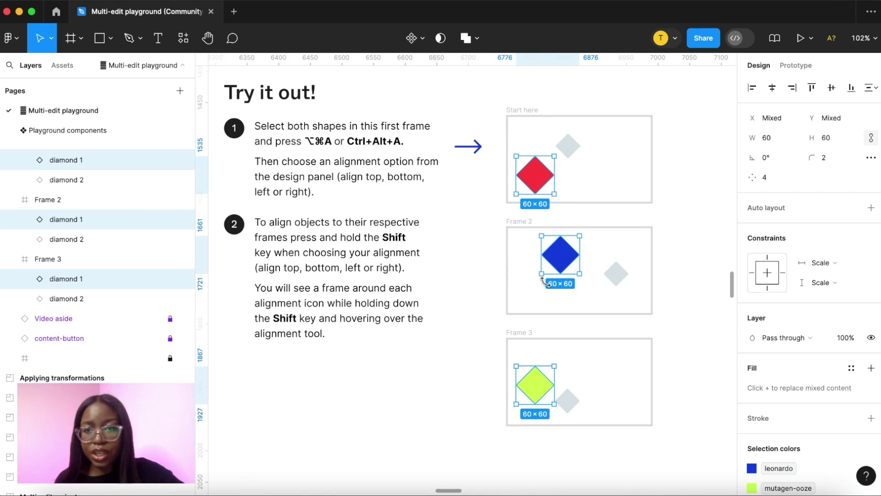
Align the three selected diamonds to the left edges of their respective frames.
key("shift")
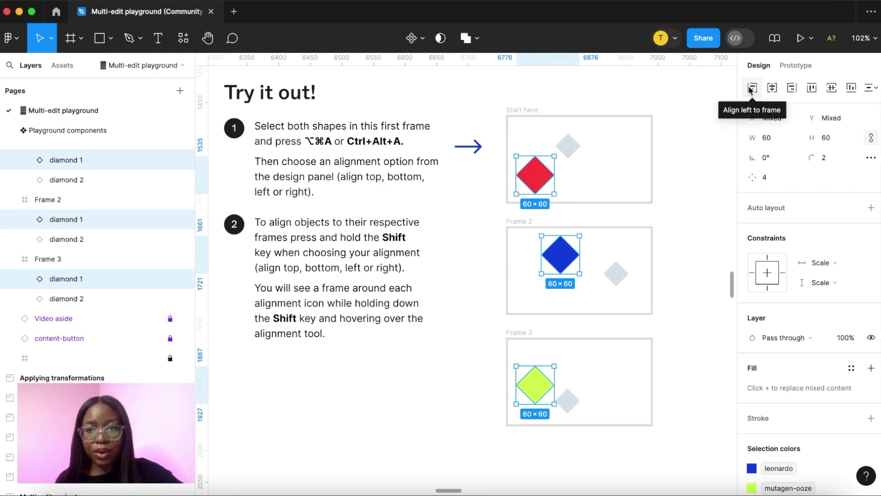
left_click(751, 89, "shift")
key("shift")
key("shift")
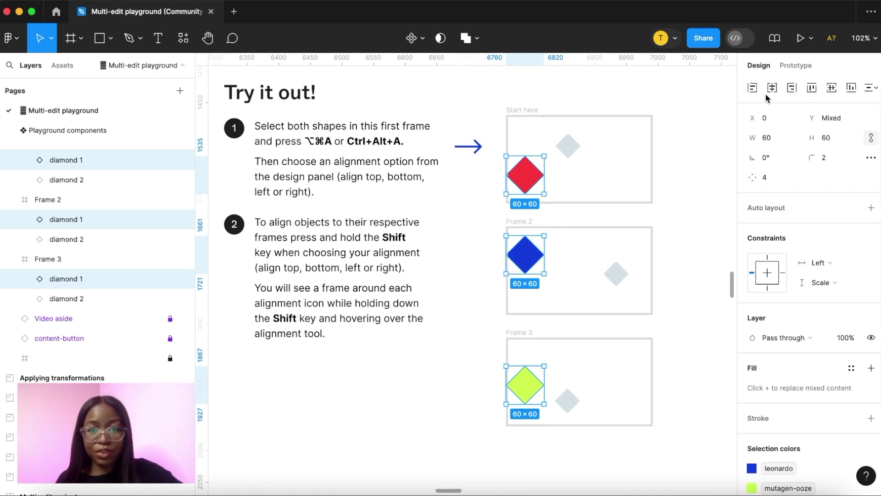
Center the three selected diamonds horizontally and vertically within their respective frames.
left_click(771, 92, "shift")
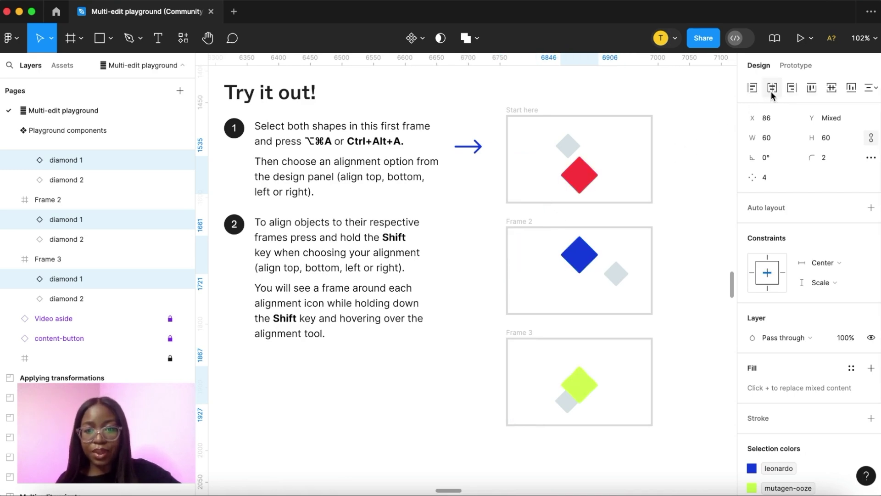
left_click(795, 90)
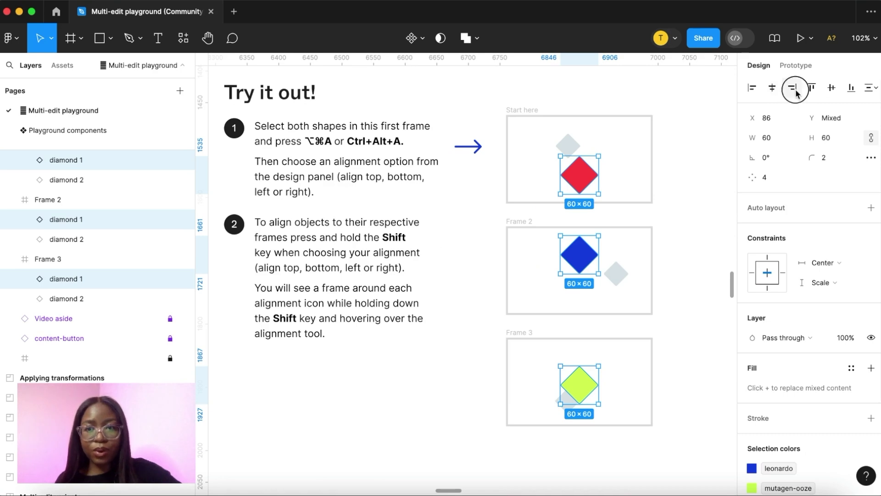
left_click(793, 89)
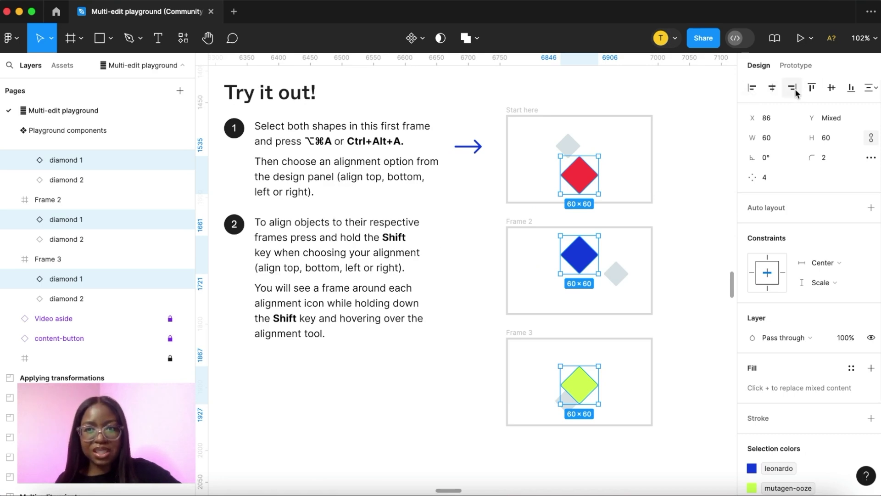
key("shift")
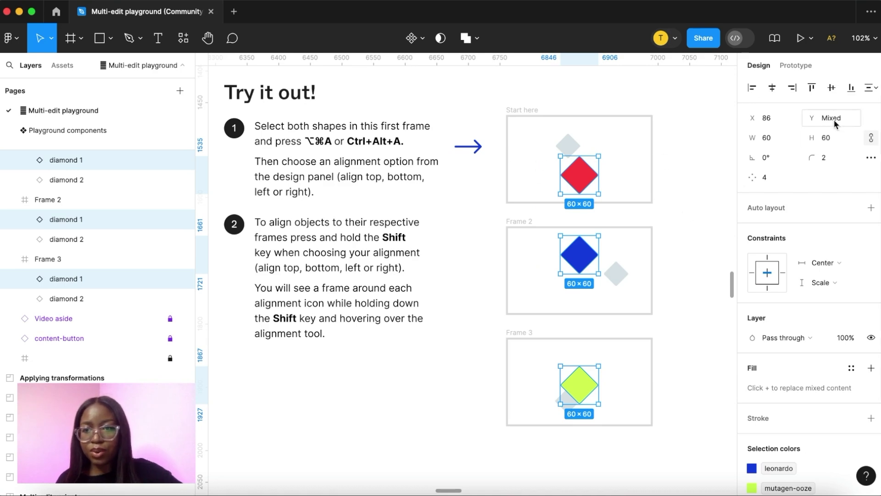
left_click(831, 87, "shift")
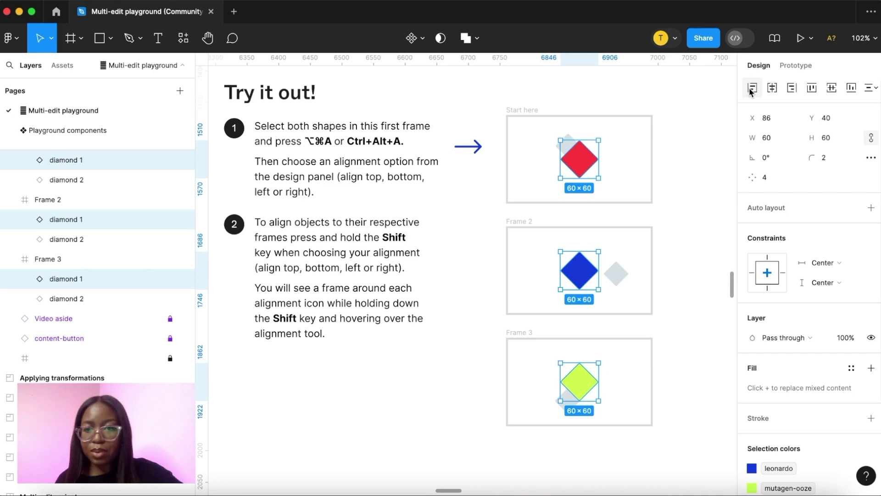
Align the three diamonds to their frames' right edges, and finish with them aligned to the left and top edges.
left_click(788, 89, "shift")
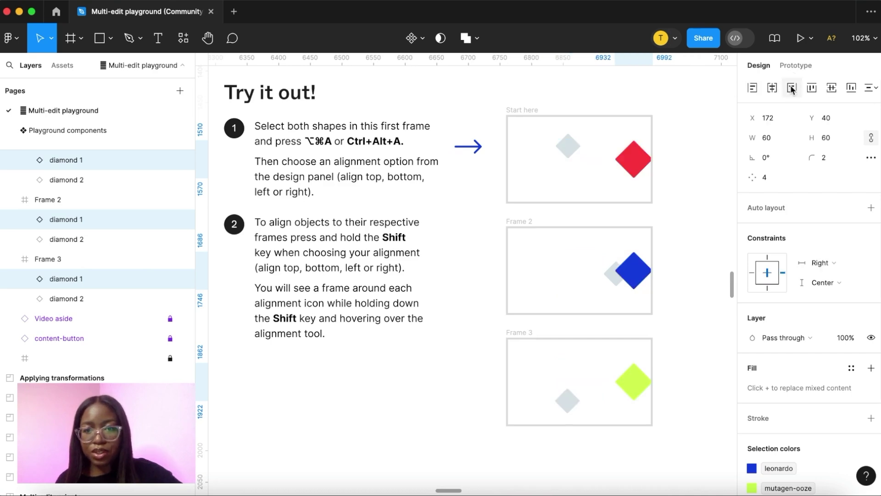
left_click(752, 88, "shift")
left_click(813, 87, "shift")
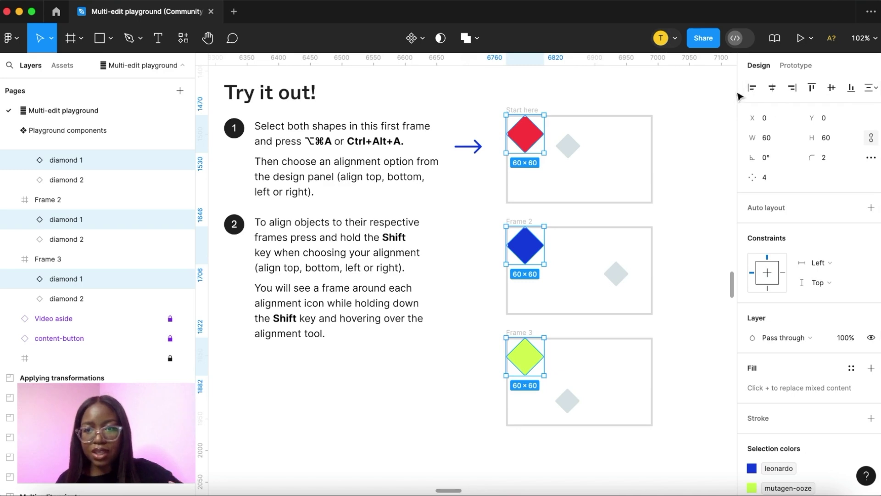
key("shift")
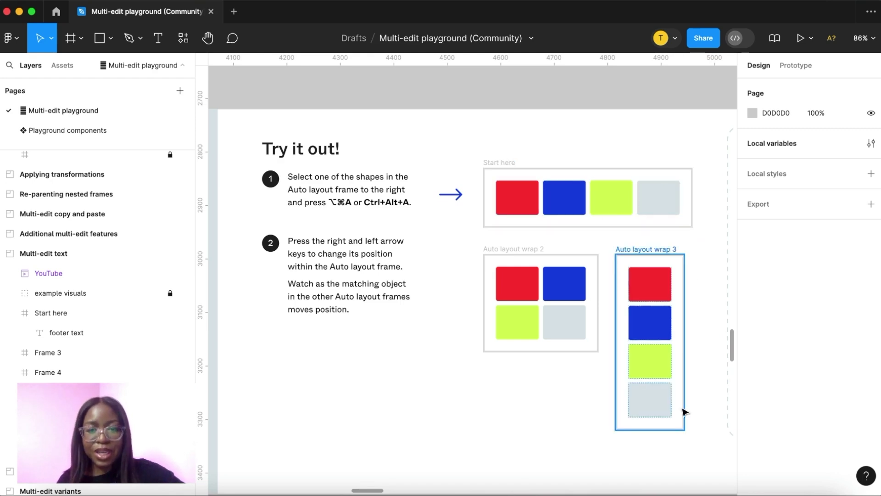
Select the red rectangle in the "Start here" auto layout frame with its matches and switch them between first and second position, ending in second.
left_click(516, 206)
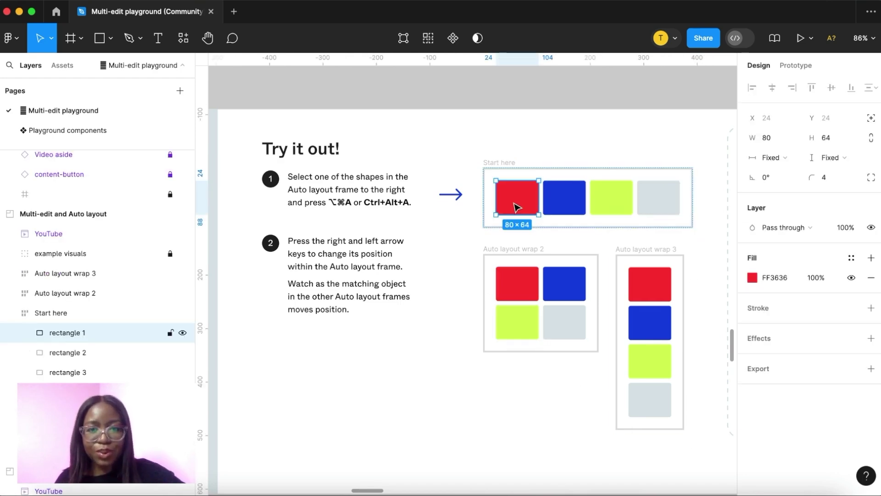
left_click(427, 41)
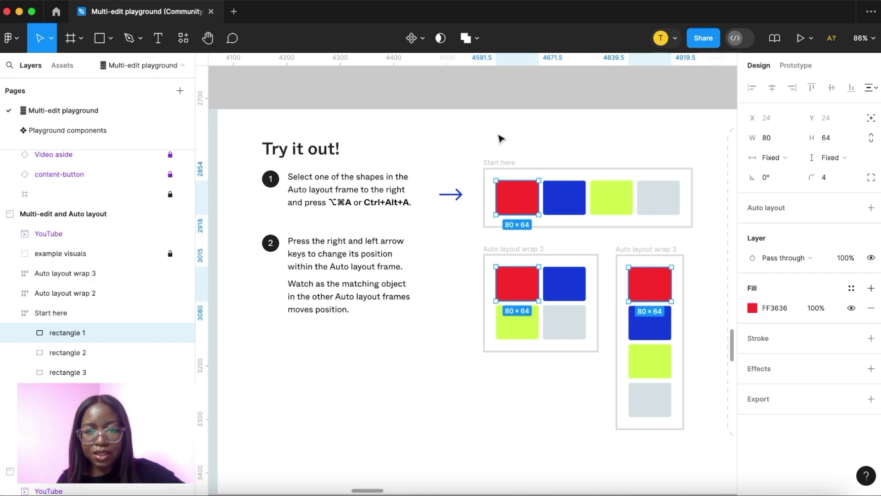
key("Right")
key("Left")
key("Right")
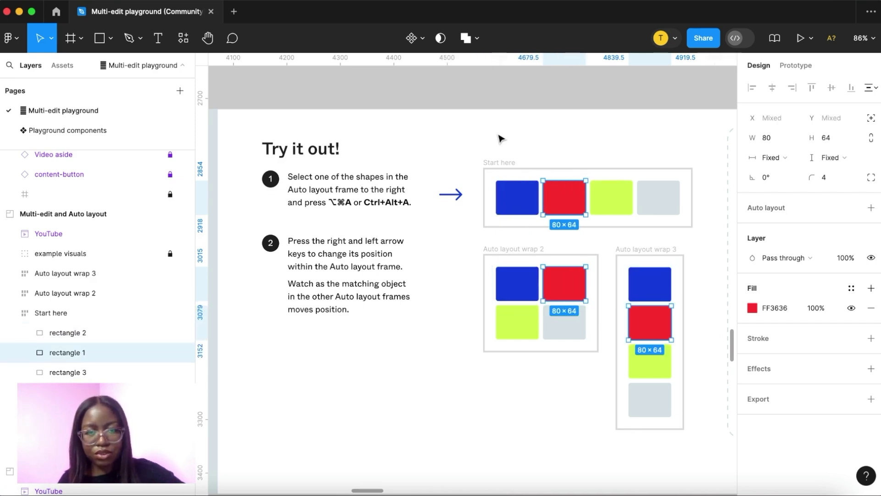
key("Left")
key("Right")
key("Left")
key("Right")
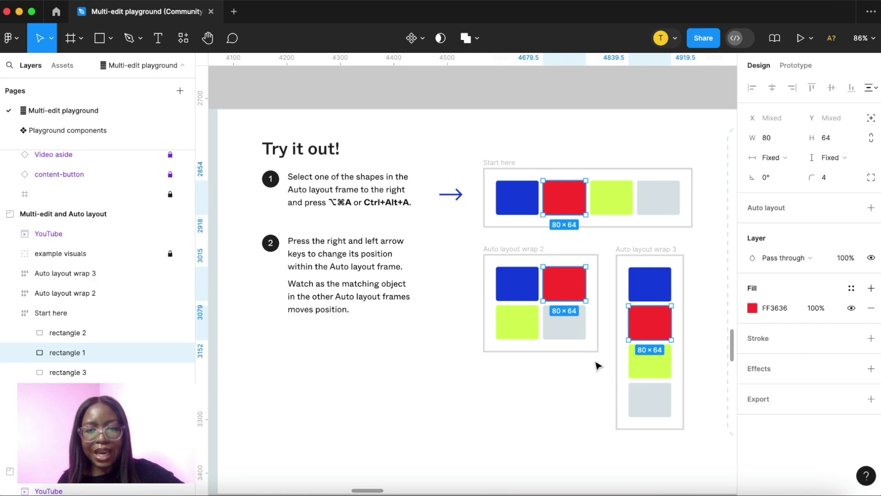
Move the three red rectangles further along in their auto layout frames, return them to first position and clear the selection.
key("Right")
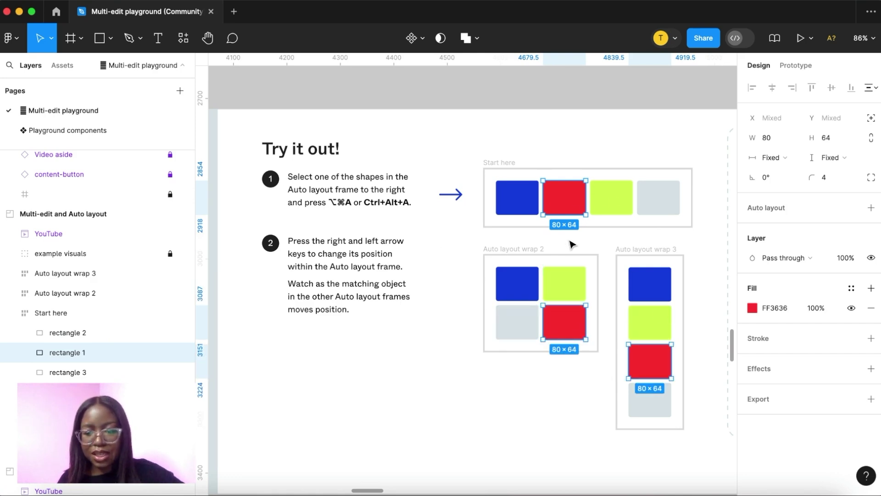
key("Left")
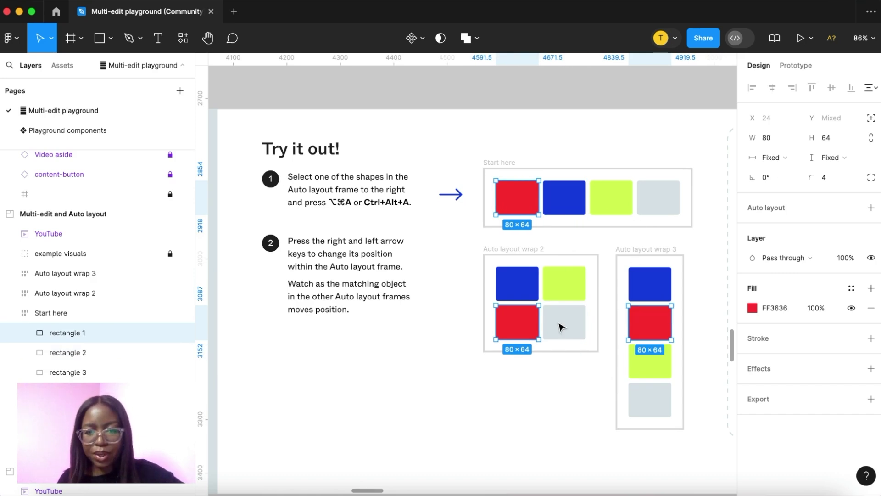
key("Left")
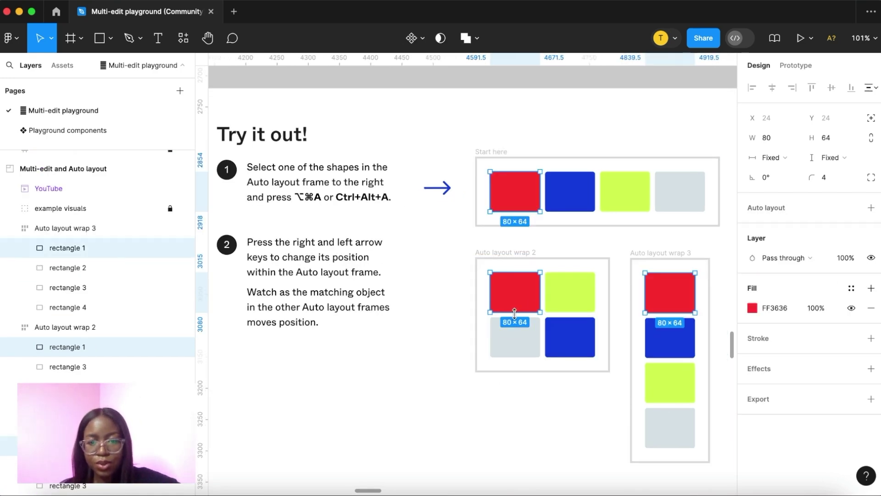
mouse_move(515, 313)
left_mouse_down()
mouse_move(516, 339)
mouse_move(516, 312)
left_mouse_up()
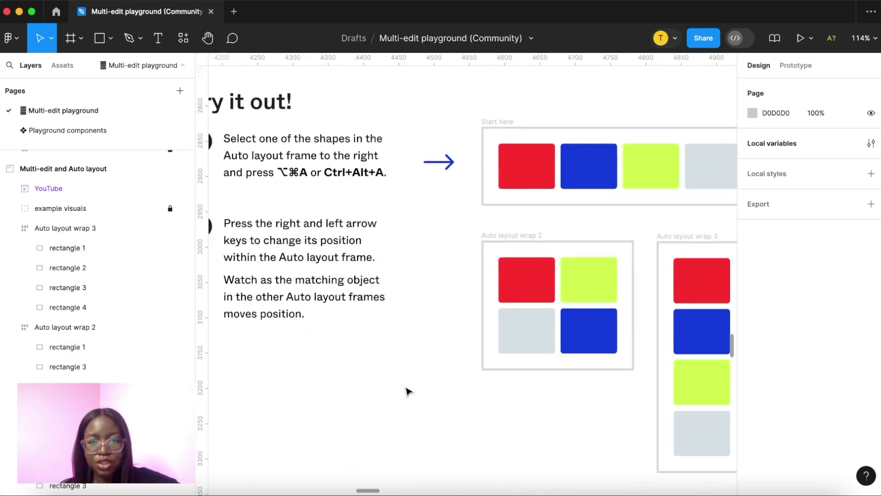
Try to add the arrow component to all selected button variants by moving it onto the lime button, and undo it.
scroll(408, 390, "up", 3)
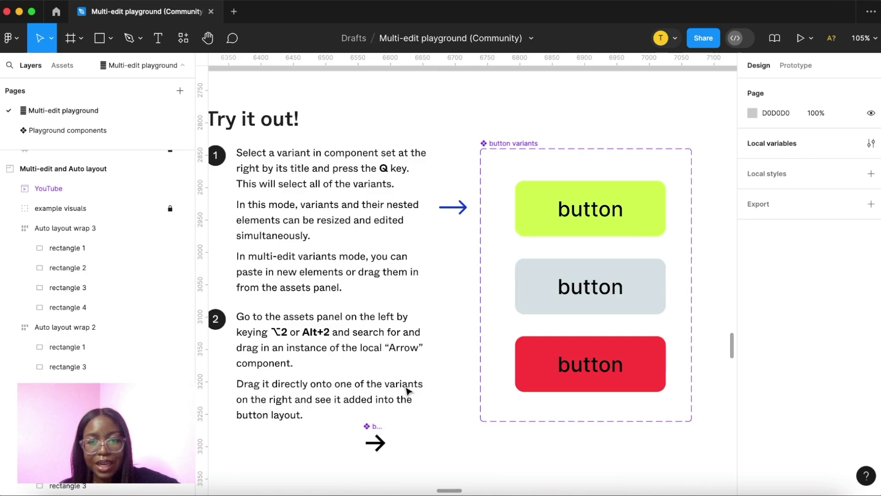
scroll(408, 391, "down", 2)
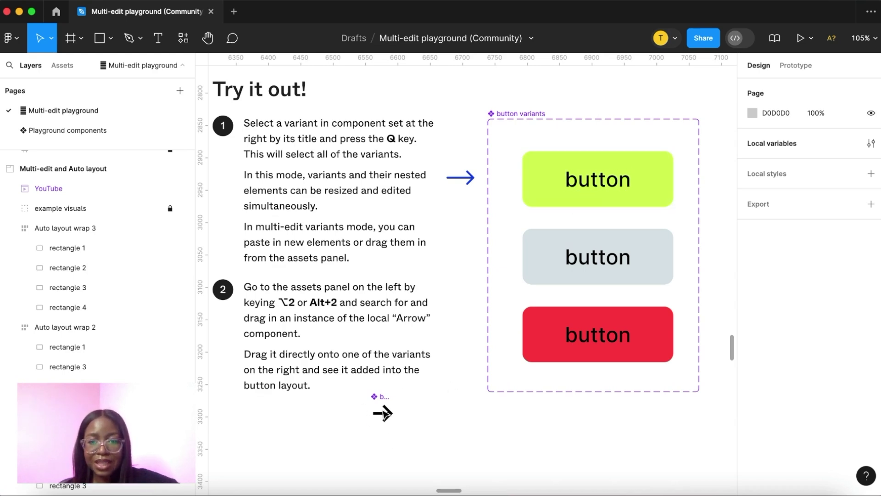
left_click(541, 198)
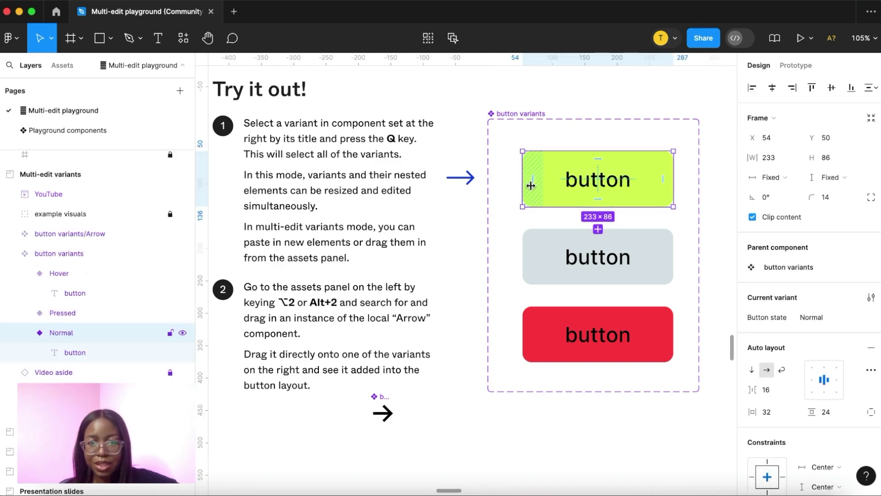
left_click(432, 41)
left_click_drag(382, 412, 639, 181)
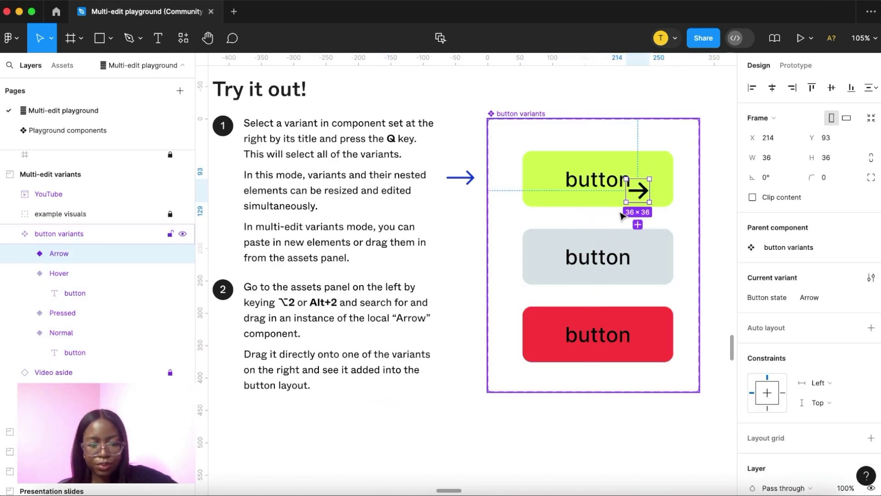
key("super+z")
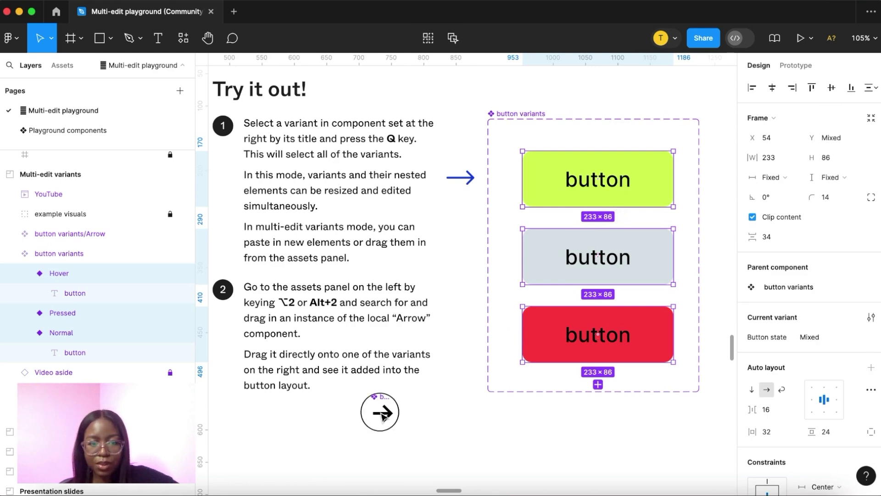
Copy the arrow component, paste it into all three button variants at once and enlarge the pasted arrows slightly.
left_click(383, 413)
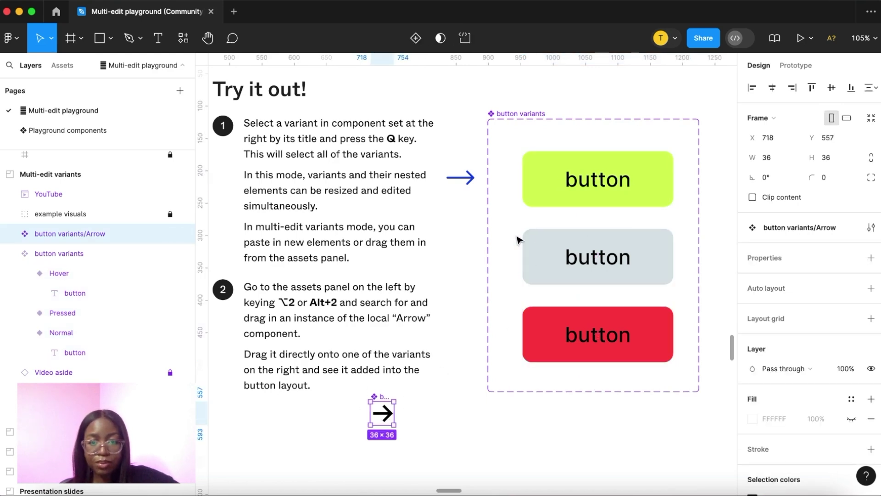
left_click(567, 201)
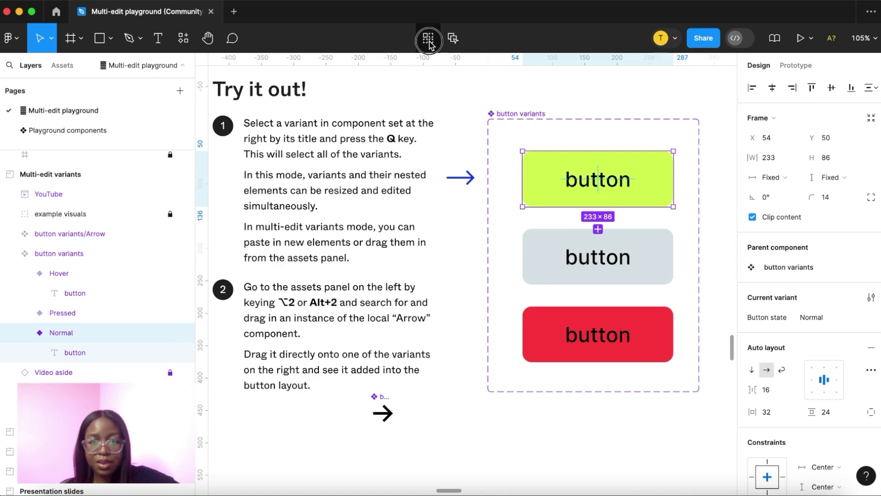
key("q")
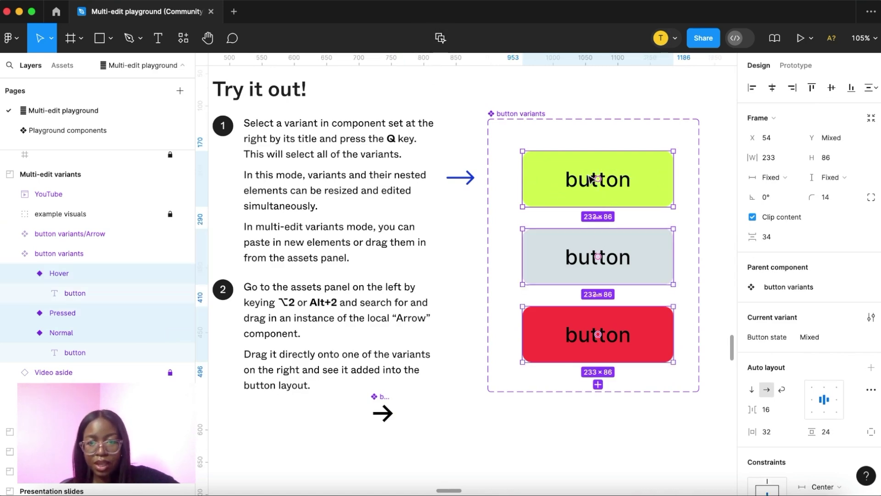
key("super+v")
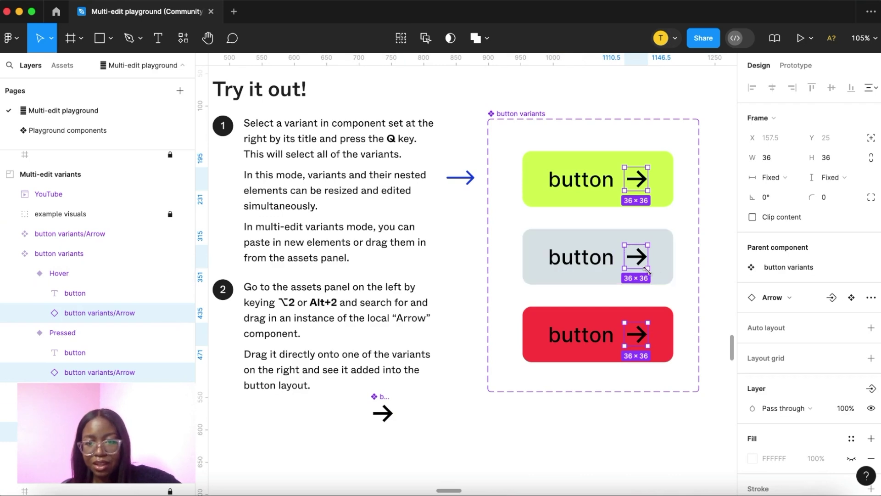
mouse_move(651, 270)
left_mouse_down()
mouse_move(658, 266)
mouse_move(653, 272)
left_mouse_up()
Replace the label text in all three button variants at once with "Enter".
left_click(581, 185)
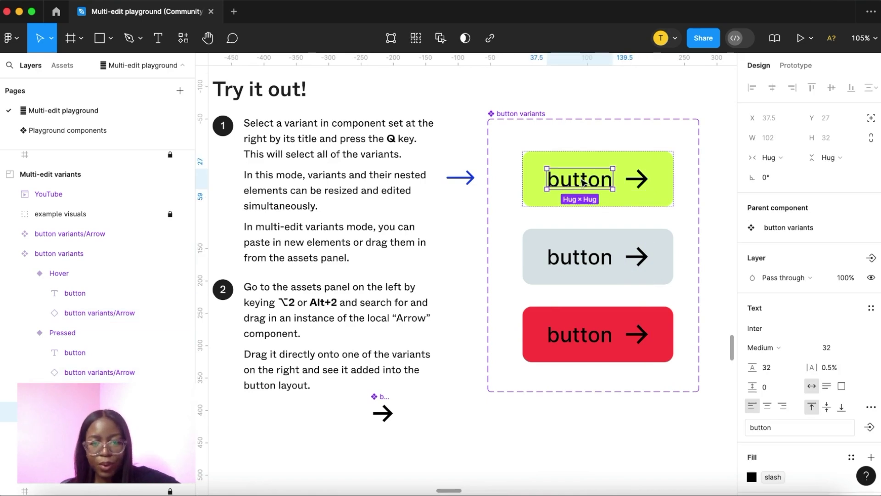
left_click(415, 38)
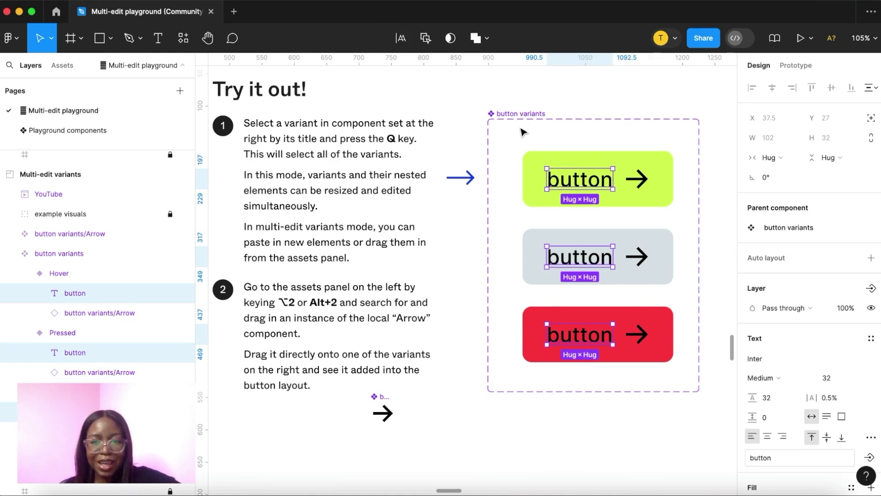
key("Return")
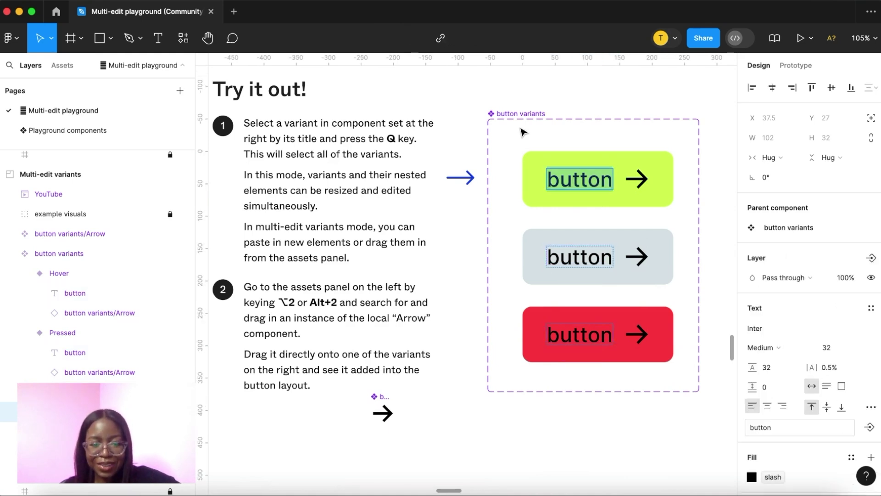
type("Enter")
key("Escape")
Replace the image fill in all three Card variants at once with the striped sweater photo.
scroll(531, 429, "right", 5)
scroll(531, 429, "down", 5)
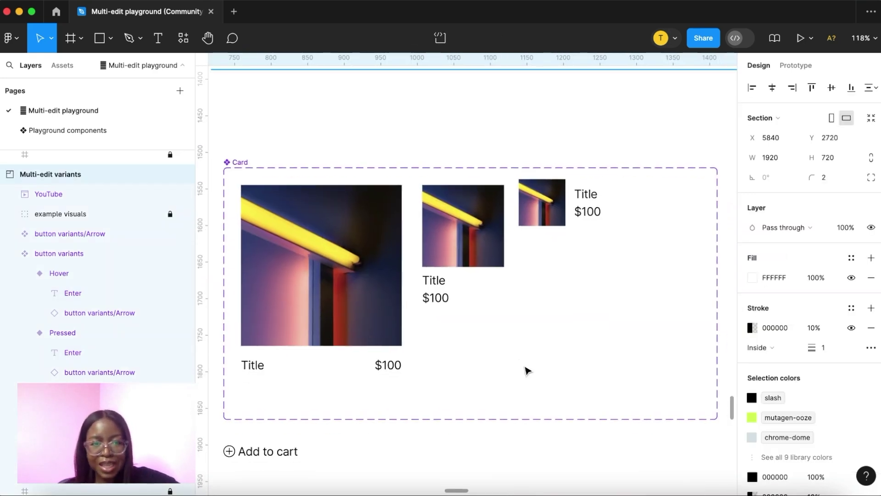
left_click(352, 319)
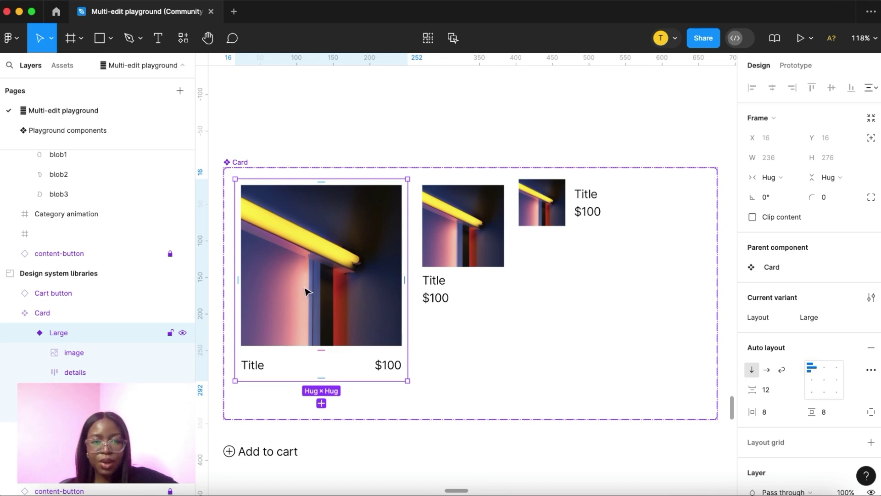
left_click(334, 255)
left_click(413, 40)
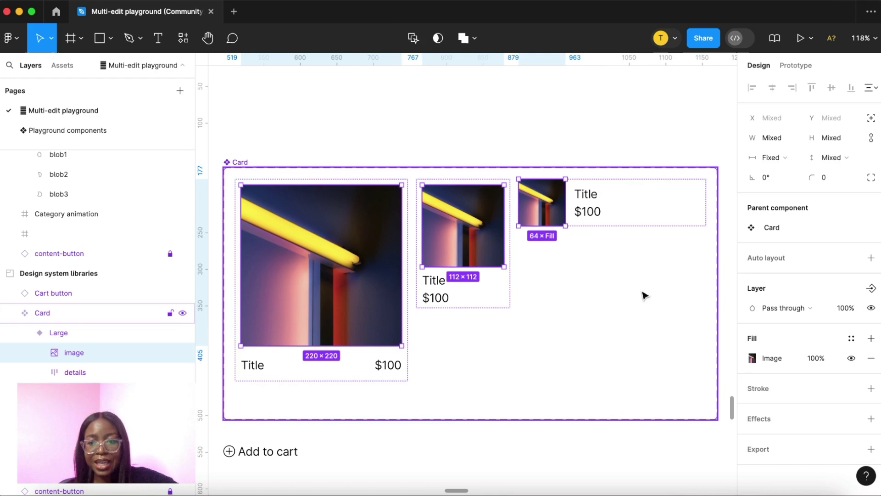
left_click(752, 357)
left_click(663, 288)
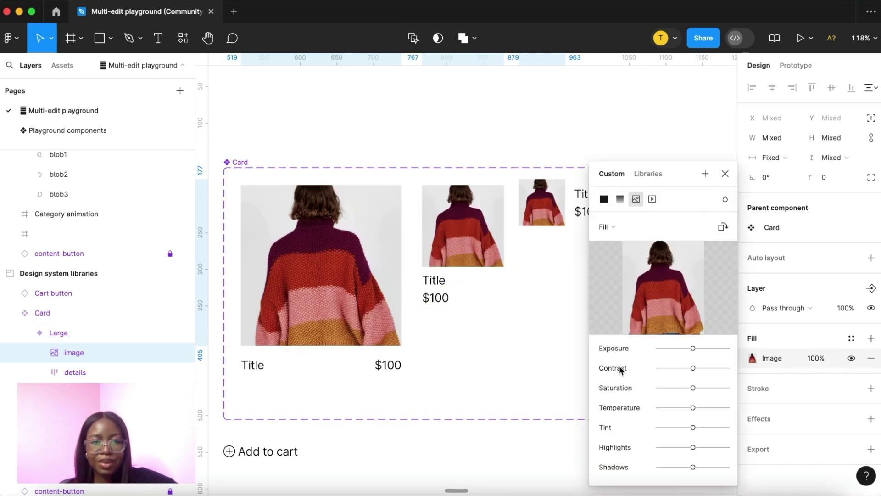
left_click(573, 330)
Change the title text in all three Card variants at once to "Jumper".
left_click(275, 372)
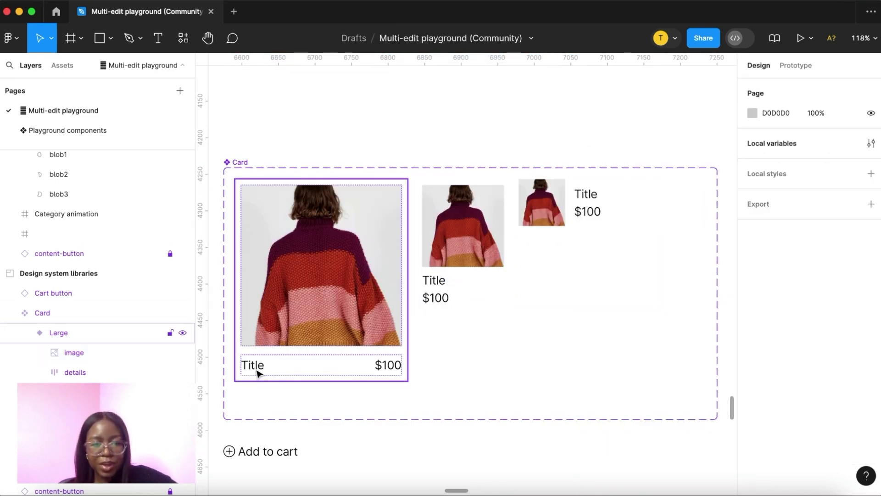
left_click(258, 373)
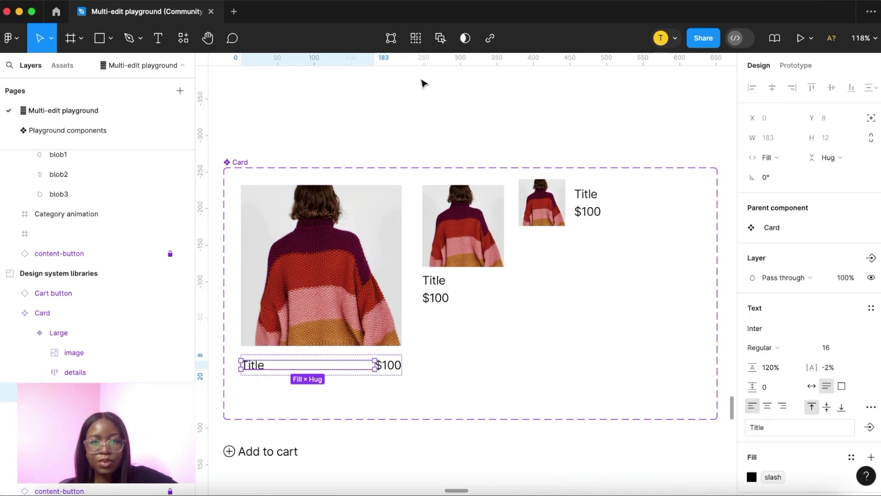
left_click(415, 39)
key("Return")
type("Jumper")
key("Escape")
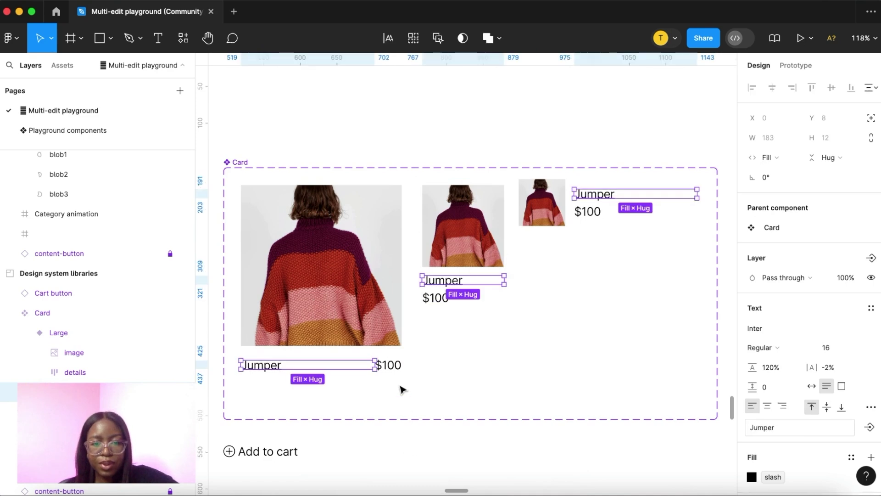
Set the price text in all three Card variants at once to "£60".
left_click(387, 366)
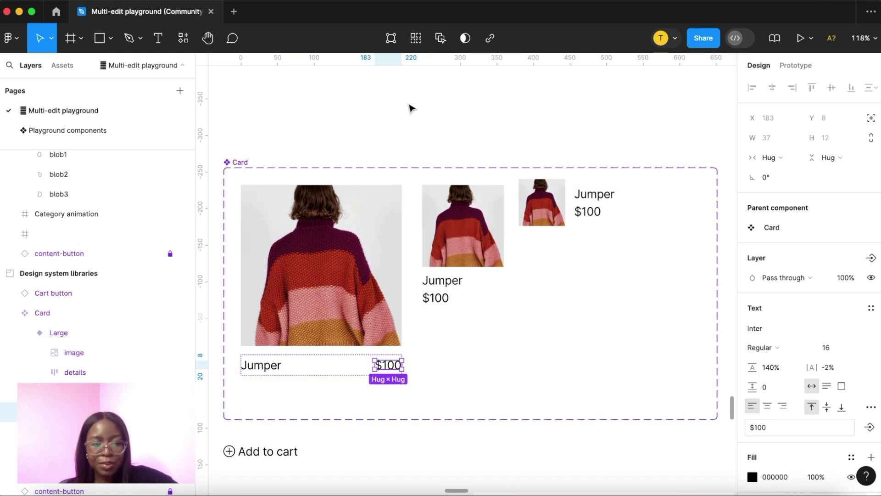
left_click(415, 39)
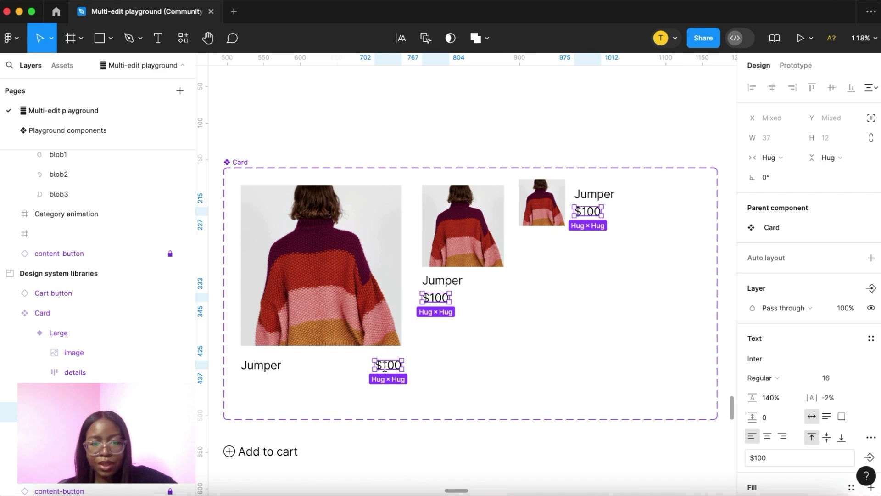
double_click(385, 365)
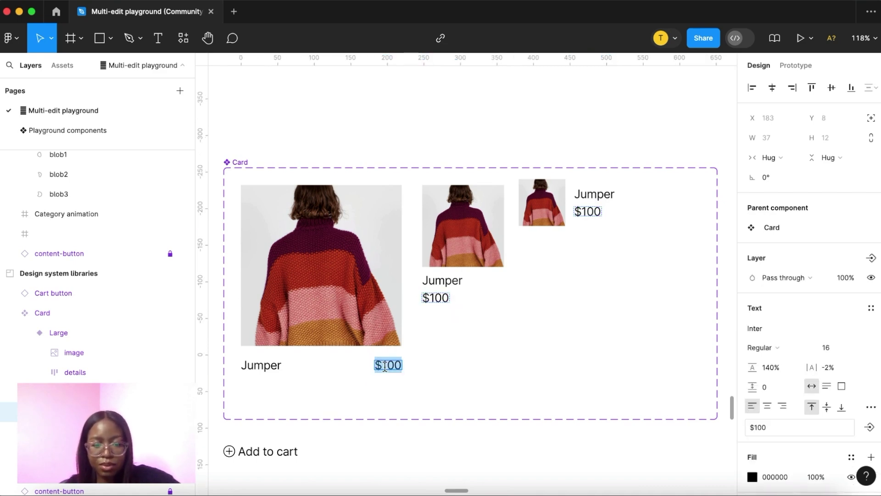
type("£60")
key("Escape")
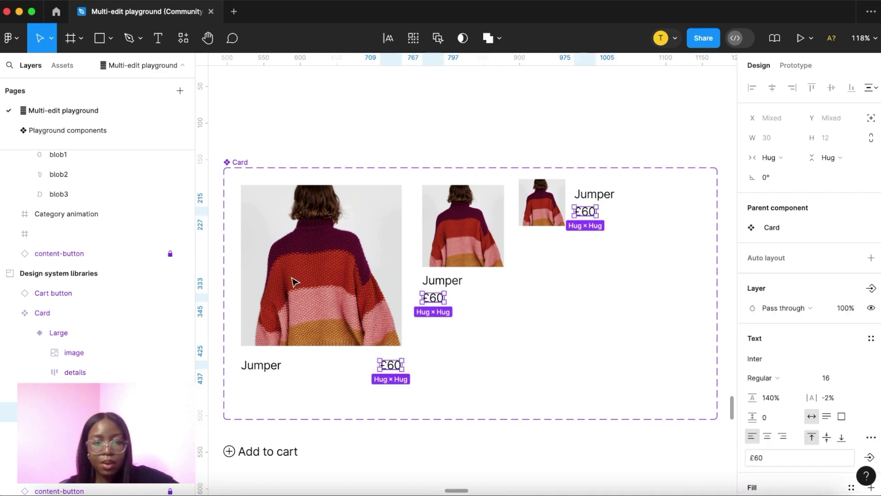
Copy the "Add to cart" button, paste it into all three Card variants at once and clear the selection.
left_click(256, 459)
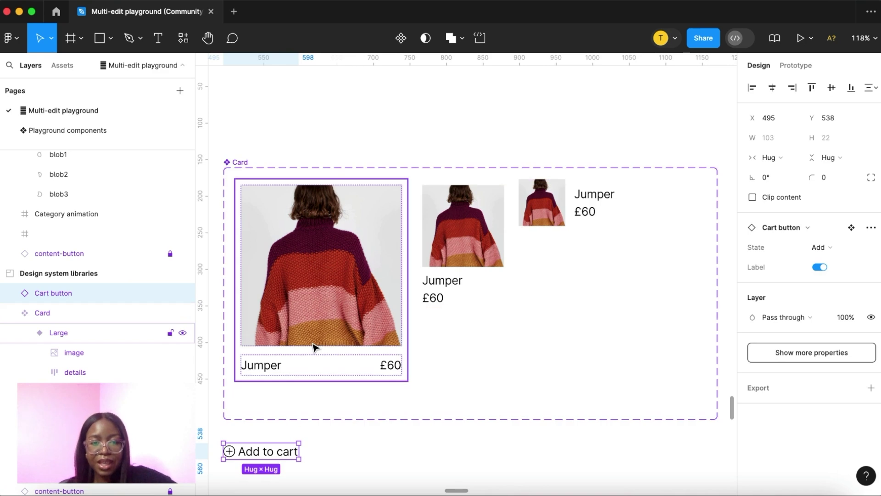
left_click(318, 200)
left_click(428, 38)
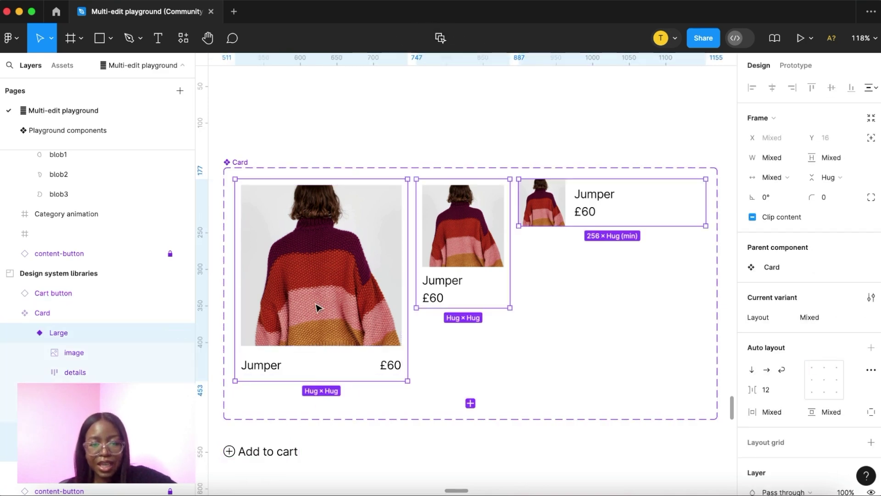
key("ctrl+v")
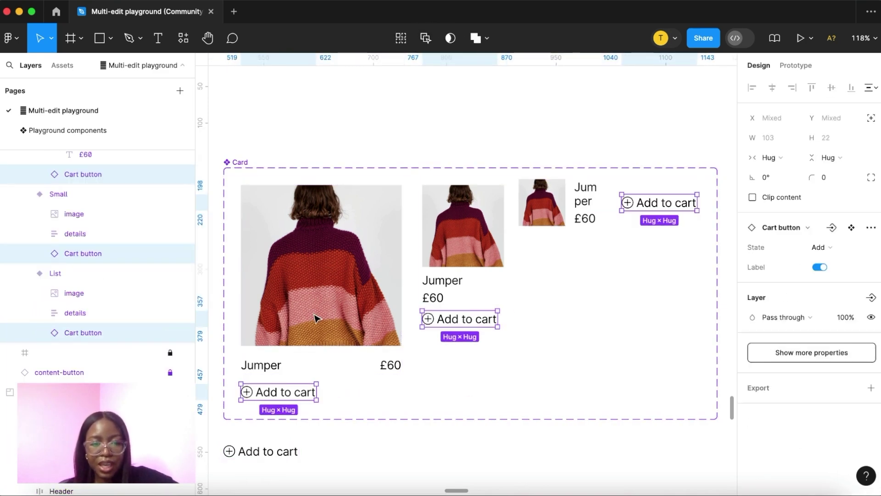
left_click(351, 371)
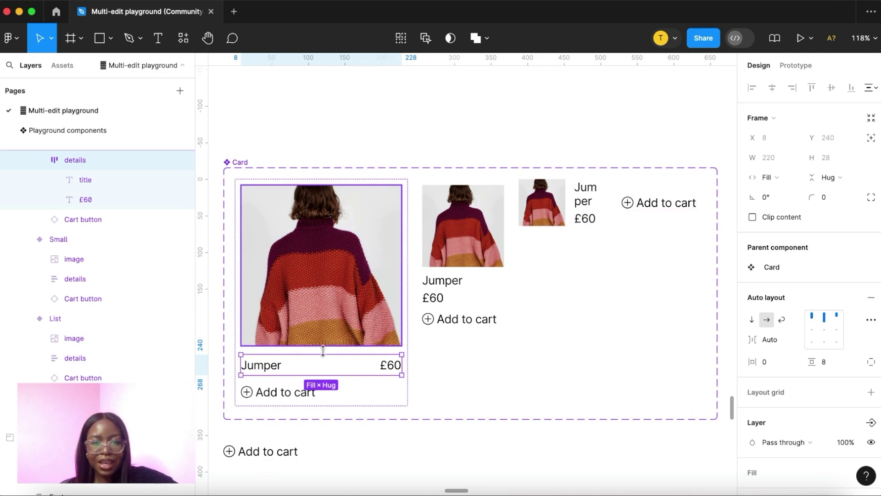
left_click(387, 426)
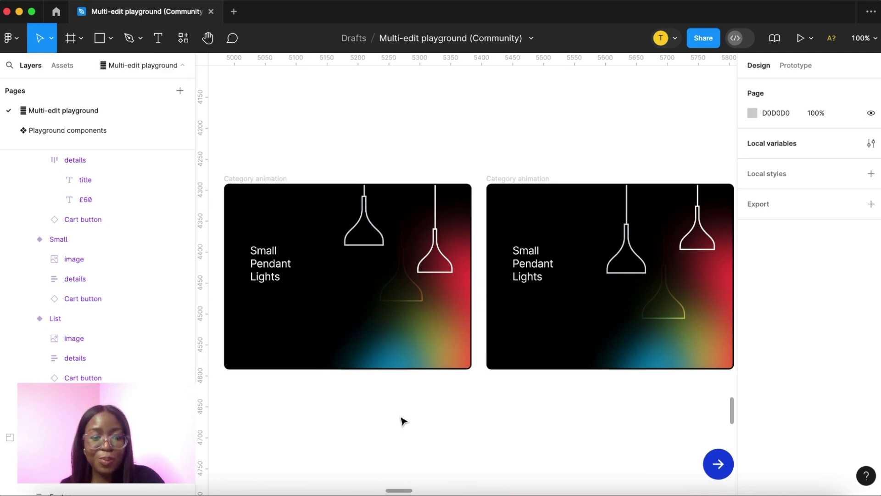
Open an inline preview of the first Category animation frame and move the preview window aside, clear of most of the canvas.
left_click(255, 173)
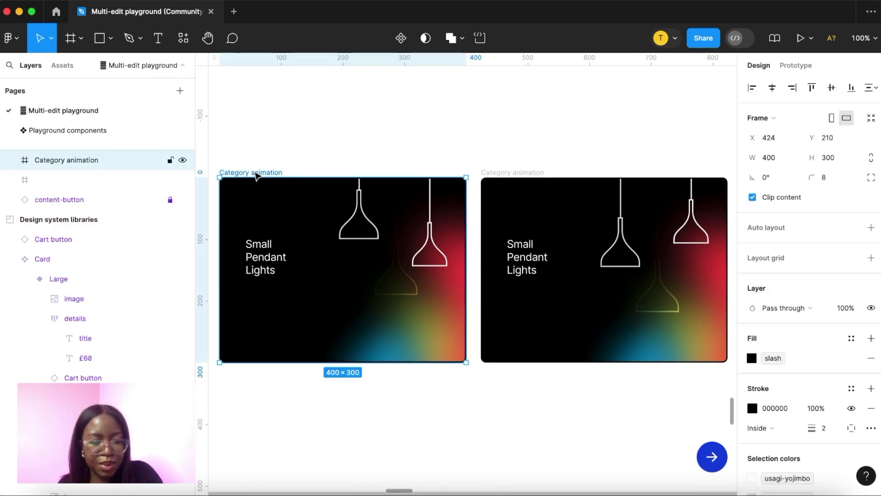
key("shift+space")
left_click_drag(220, 87, 167, 86)
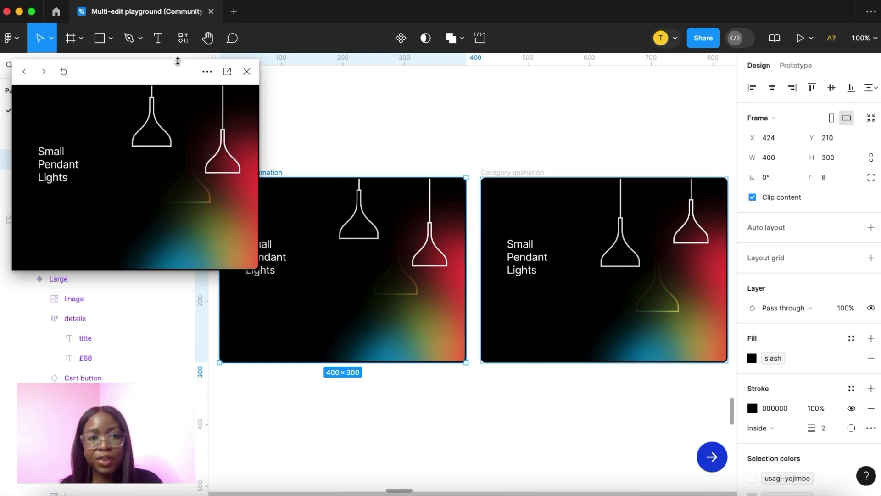
left_click_drag(153, 61, 142, 55)
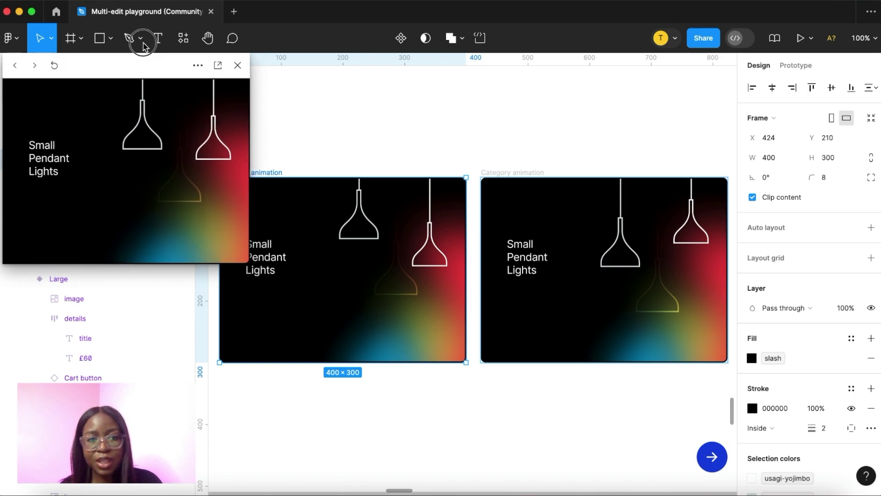
Nudge the "Small Pendant Lights" text in the first Category animation frame down 10 px and back up.
left_click(274, 267)
key("shift+Down")
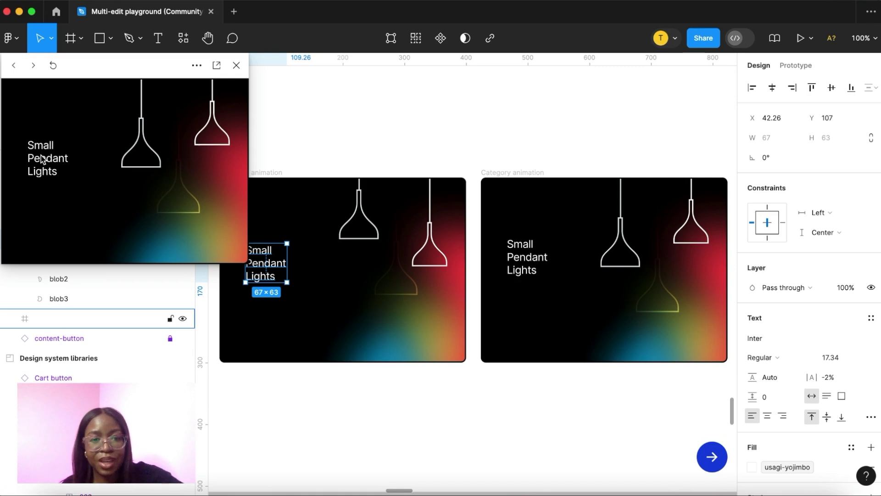
key("shift+Up")
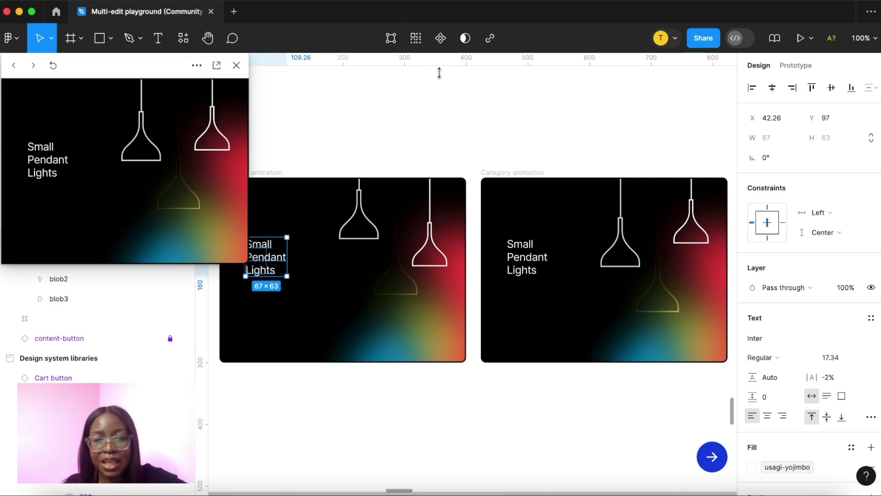
Shorten the text in both Category animation frames at once to "Pendant Lights" by removing the word "Small".
left_click(528, 257, "shift")
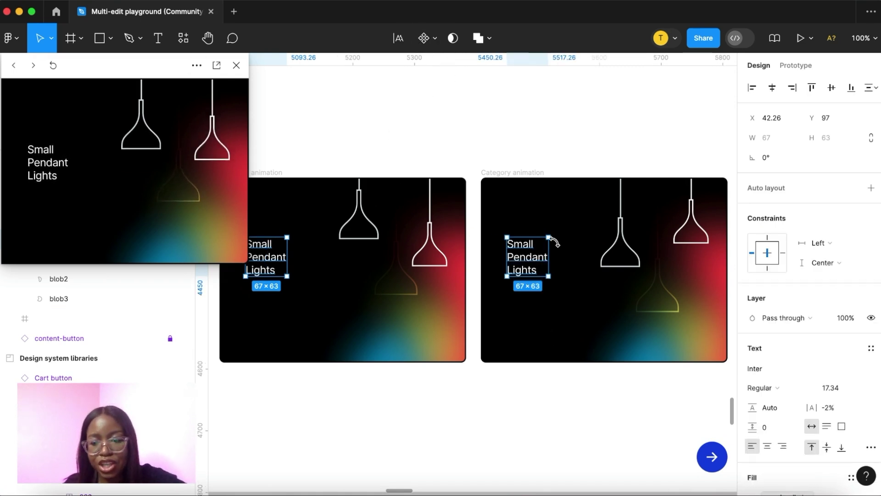
double_click(515, 248)
left_click(509, 255)
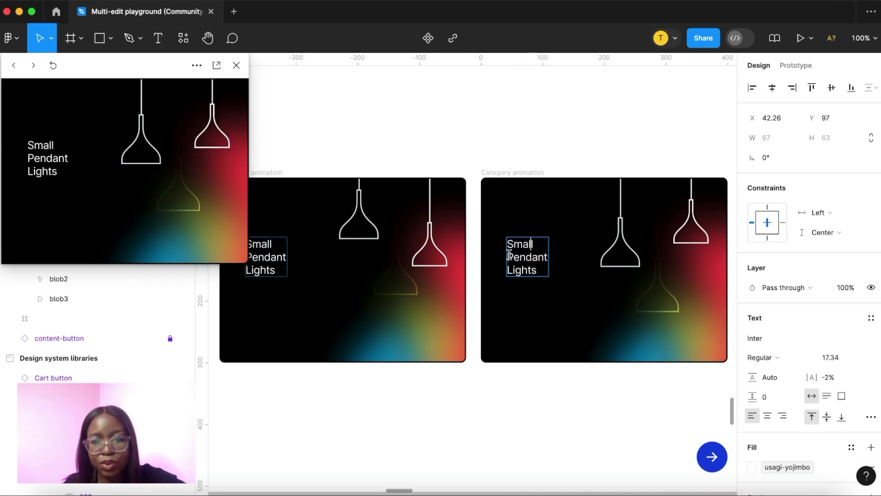
key("BackSpace")
key("BackSpace")
key("BackSpace")
key("BackSpace")
key("BackSpace")
key("BackSpace")
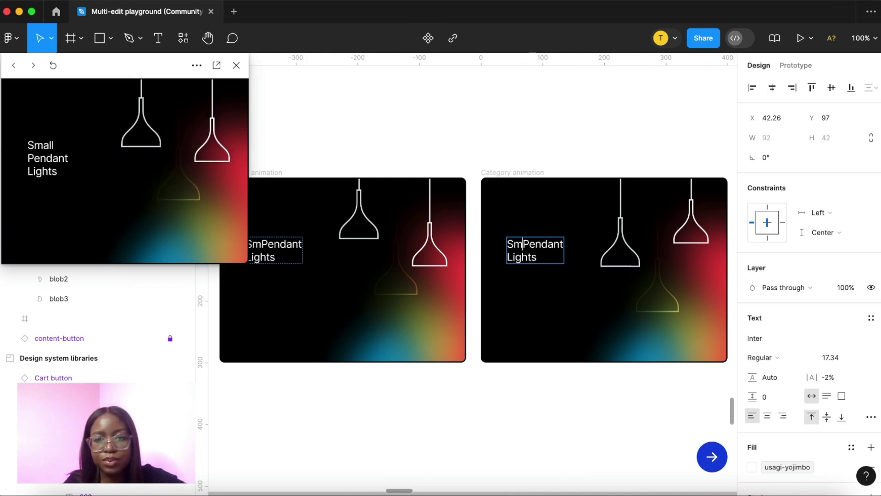
left_click(531, 150)
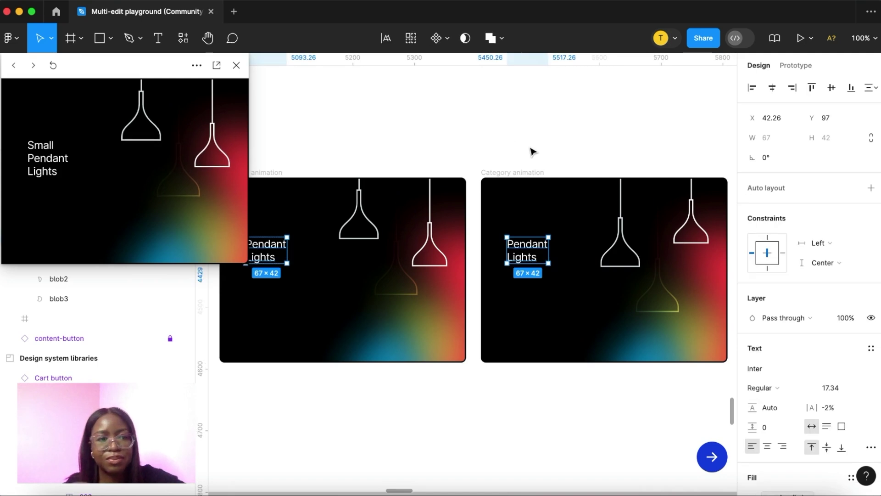
Change the stroke of the first pendant lamp in both Category animation frames to the blue leonardo library color.
left_click(358, 215)
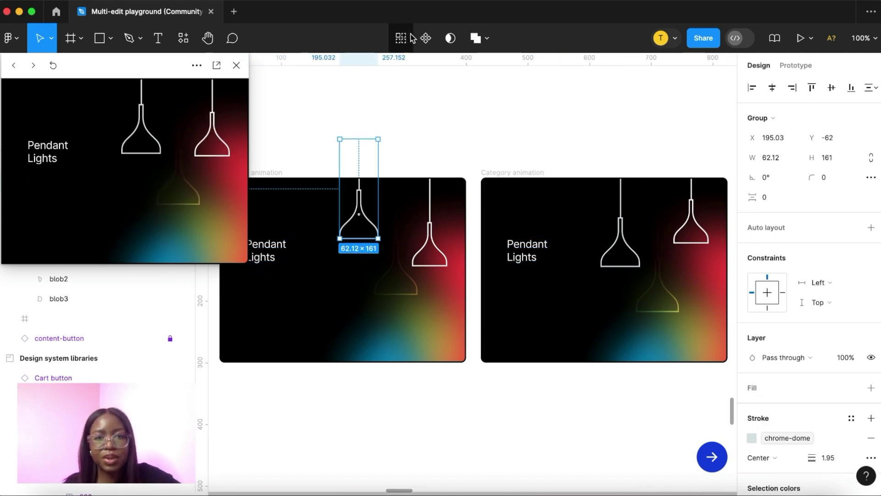
left_click(406, 40)
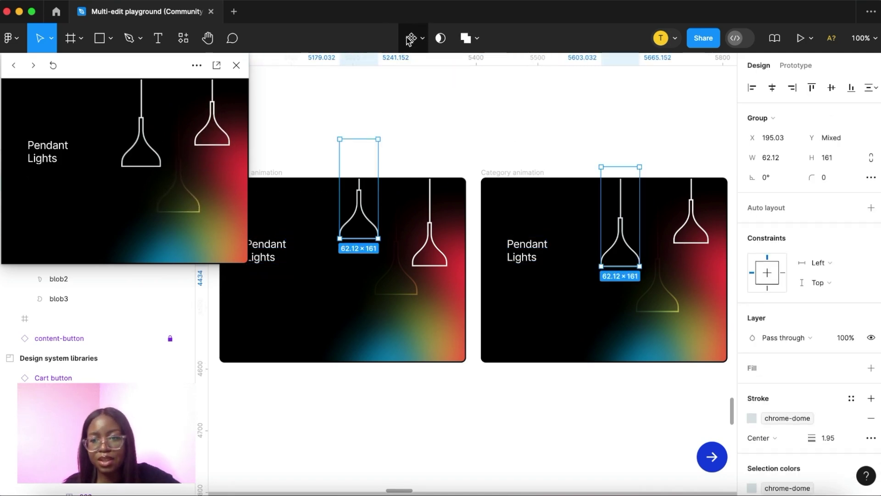
scroll(791, 309, "down", 3)
left_click(751, 333)
left_click(631, 421)
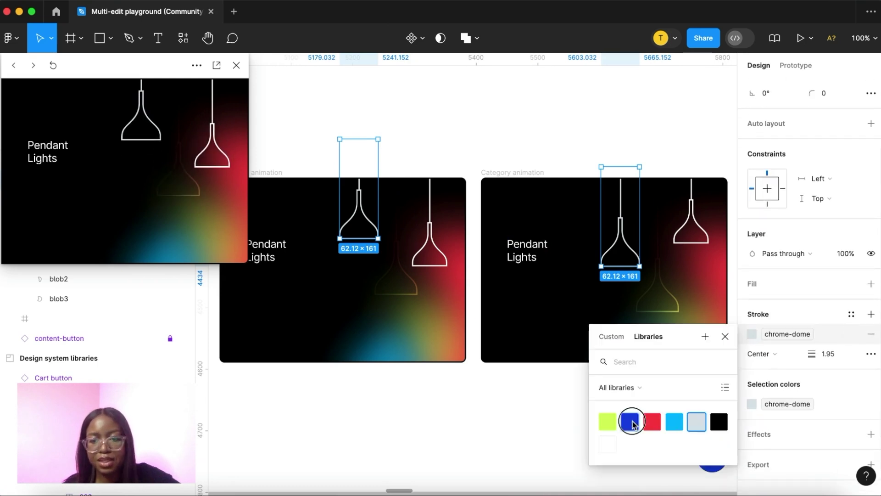
left_click(633, 424)
left_click(256, 183)
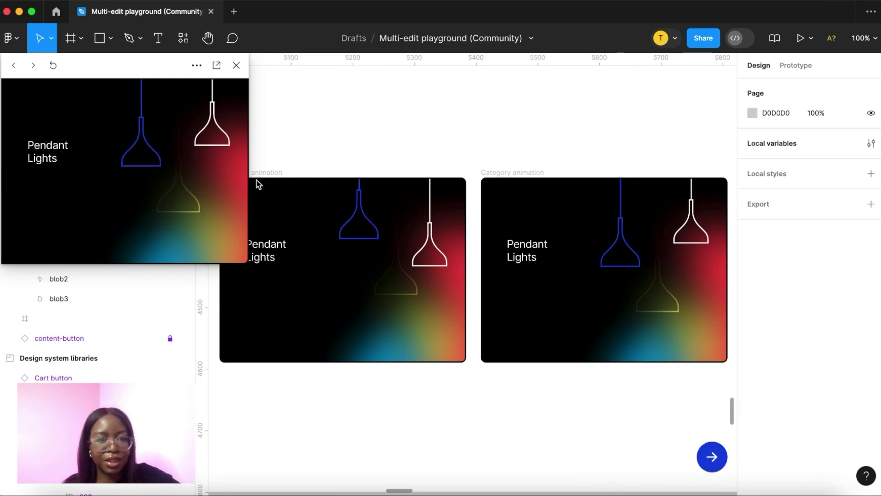
Enlarge the blue pendant lamp in both frames to about 75 × 194 and nudge both lamps up 10 px.
left_click(374, 232)
left_click(405, 40)
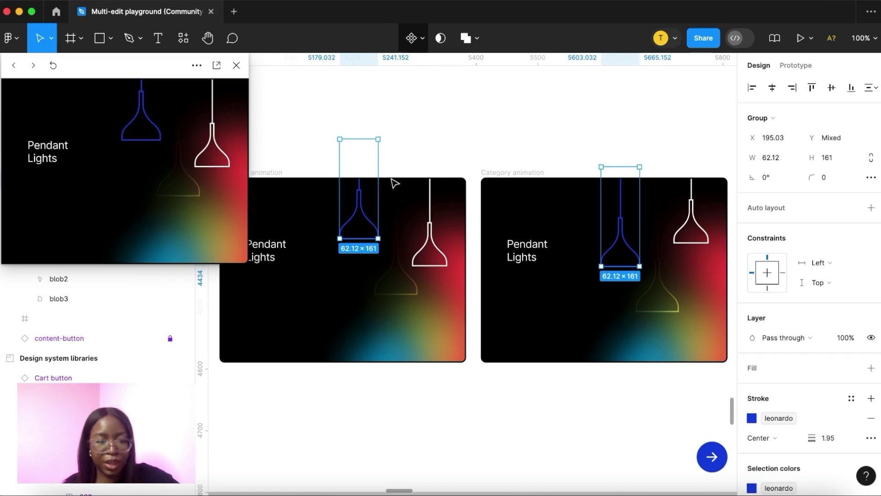
left_click_drag(379, 238, 388, 252)
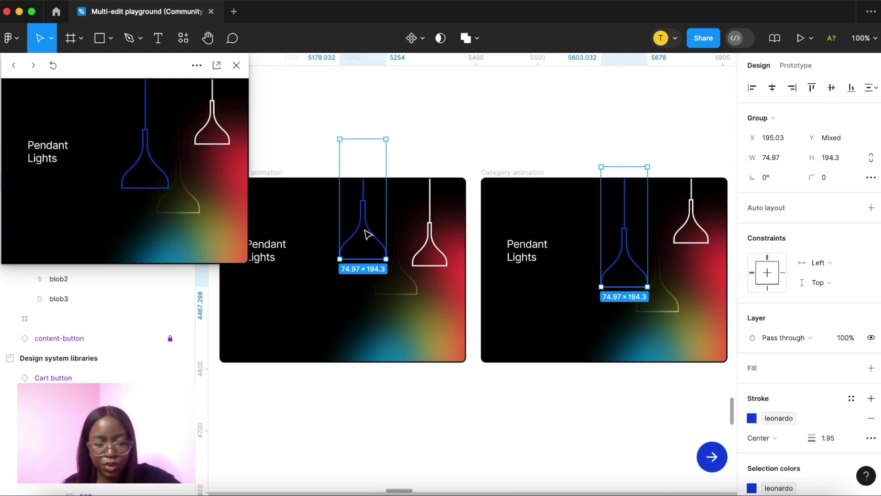
key("shift+Up")
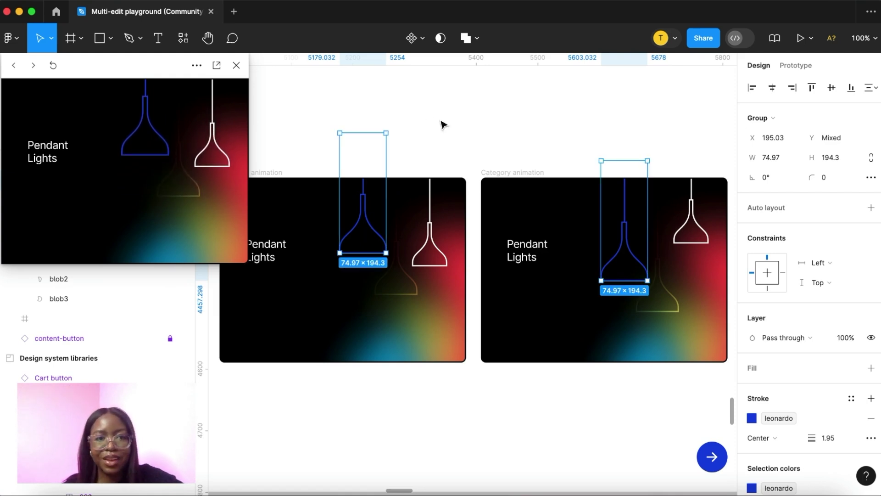
left_click(463, 124)
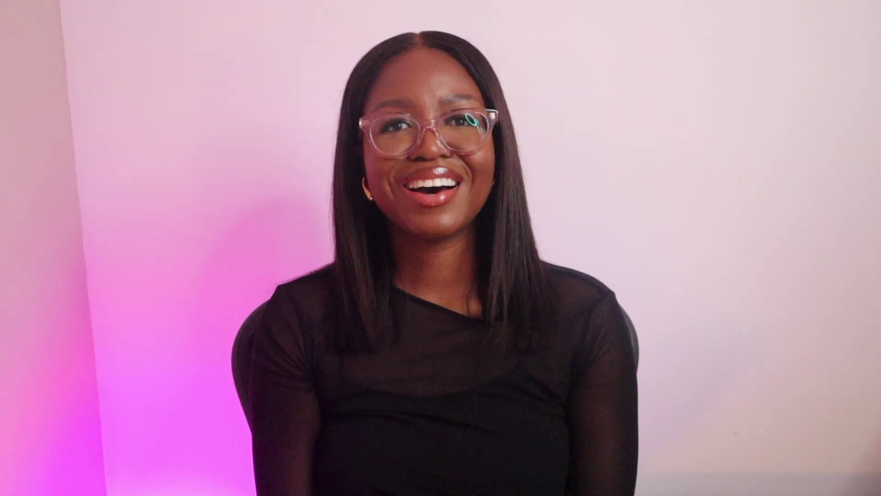